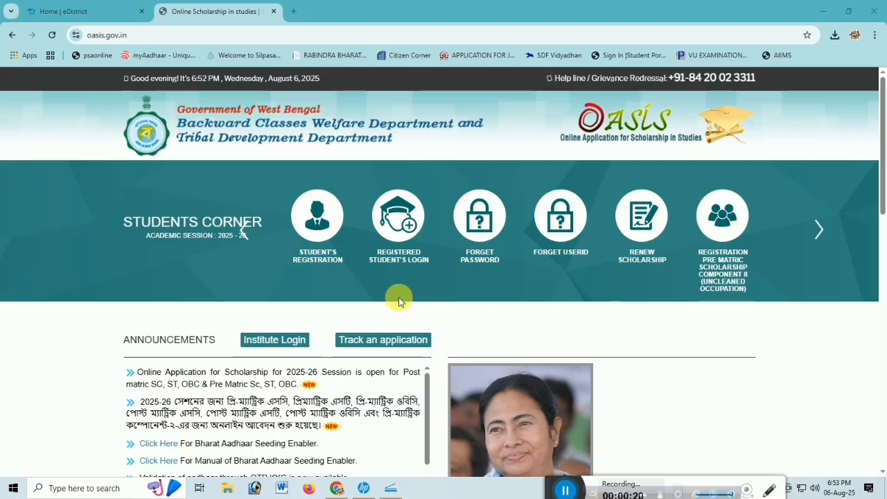
Start a student registration for the PASCHIM BARDHAMAN district and agree to the dos and don'ts notice.
{"action": "left_click", "coordinate": [321, 222]}
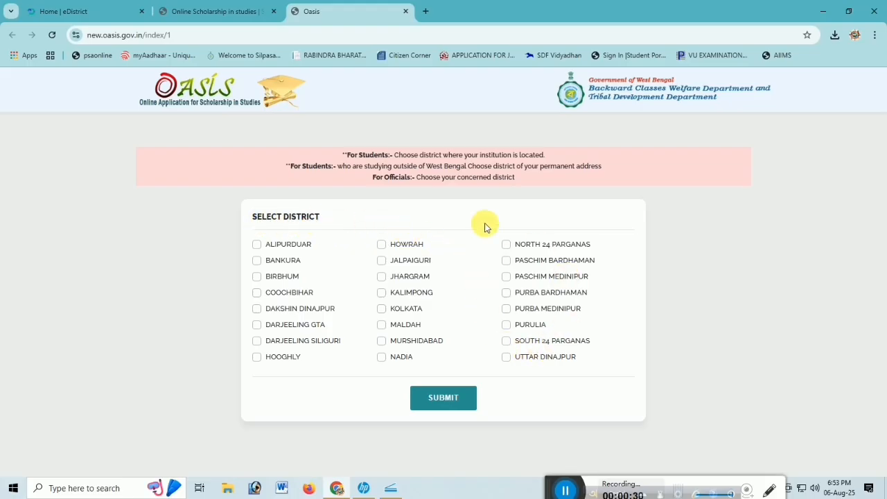
{"action": "left_click", "coordinate": [509, 261]}
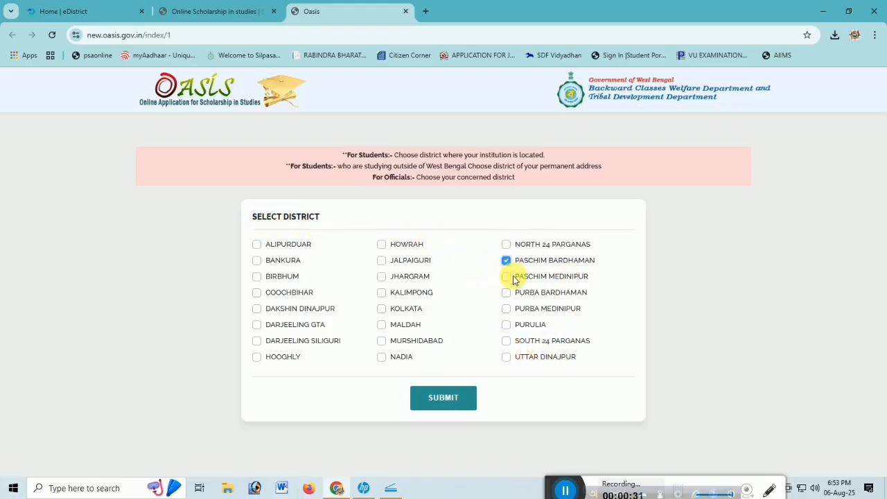
{"action": "left_click", "coordinate": [459, 400]}
{"action": "left_click", "coordinate": [492, 116]}
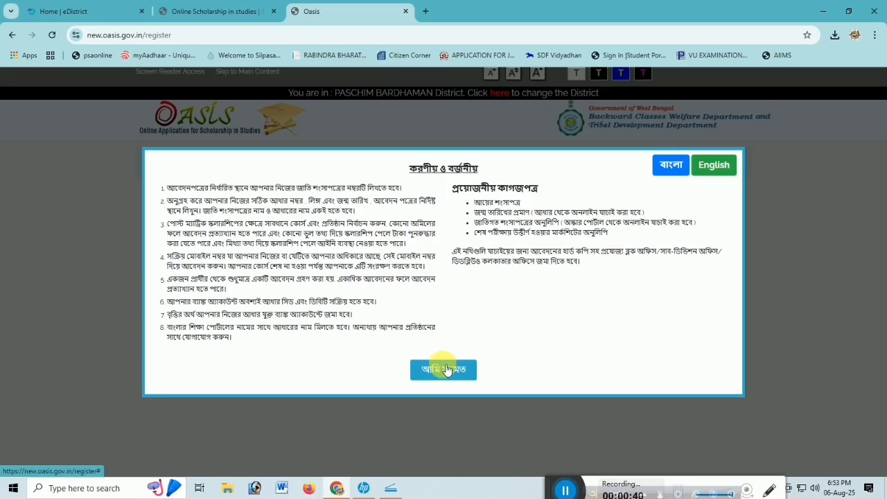
{"action": "left_click", "coordinate": [447, 371]}
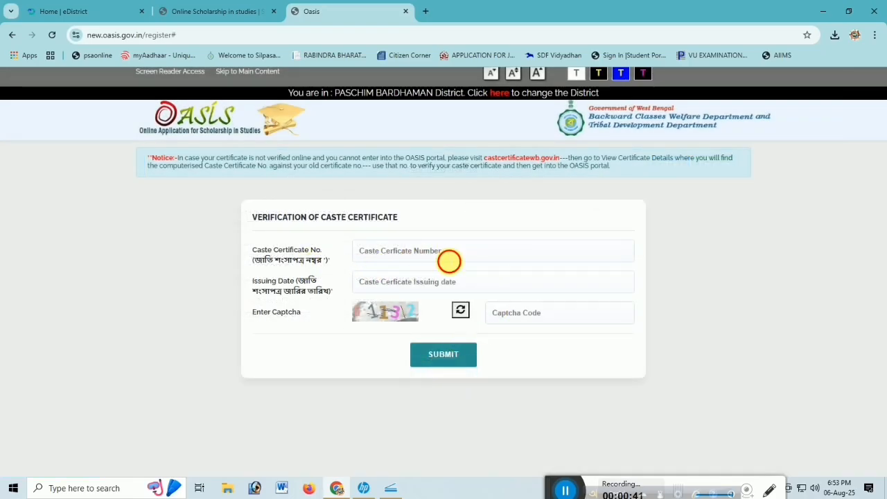
Set the caste certificate's issuing date to 2009-06-02 in the verification form.
{"action": "left_click", "coordinate": [450, 260]}
{"action": "left_click", "coordinate": [344, 258]}
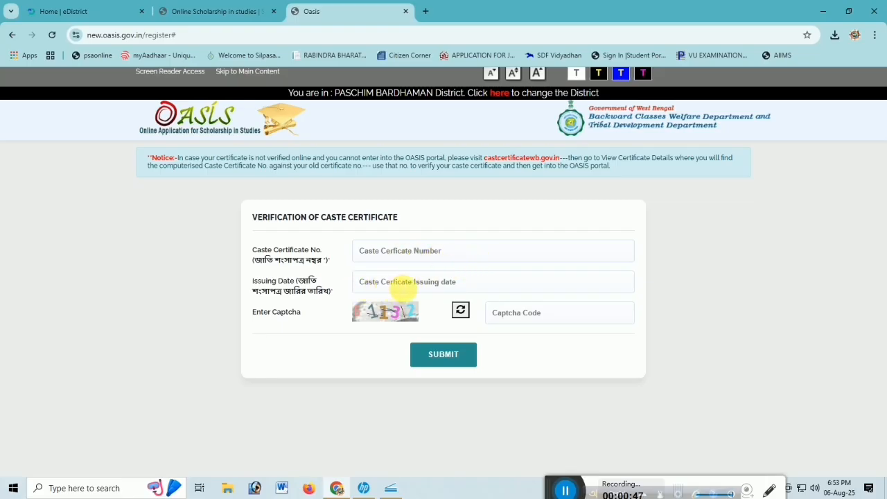
{"action": "left_click", "coordinate": [407, 285]}
{"action": "left_click", "coordinate": [450, 305]}
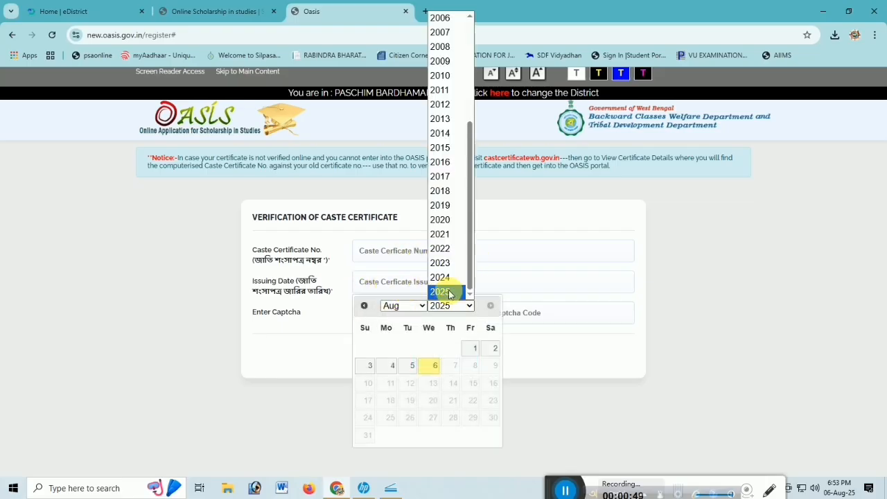
{"action": "left_click", "coordinate": [454, 303]}
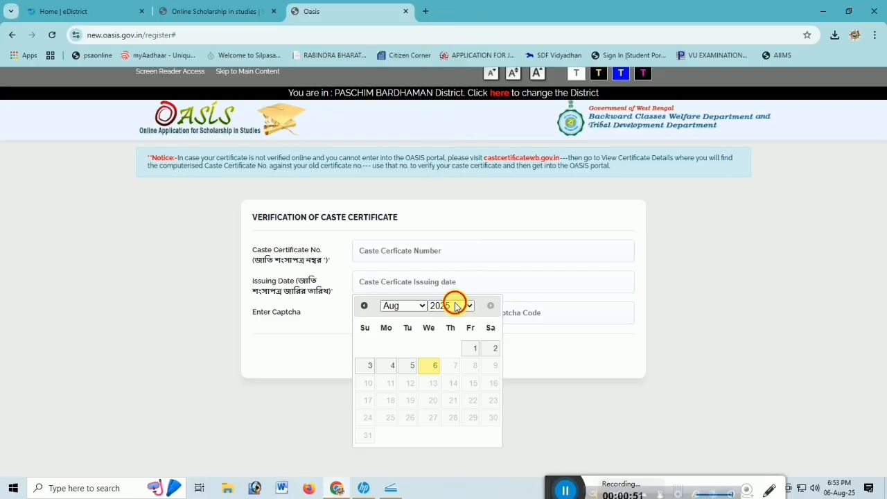
{"action": "left_click", "coordinate": [453, 303]}
{"action": "left_click", "coordinate": [441, 61]}
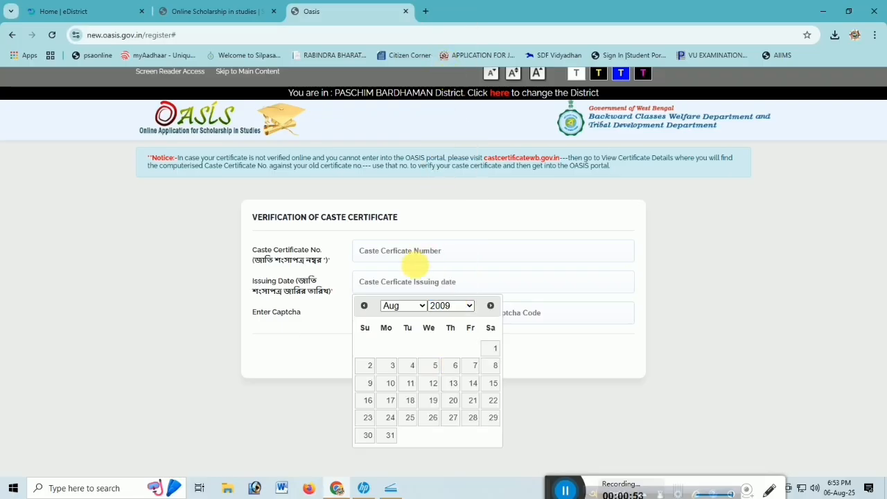
{"action": "left_click", "coordinate": [406, 310]}
{"action": "left_click", "coordinate": [405, 206]}
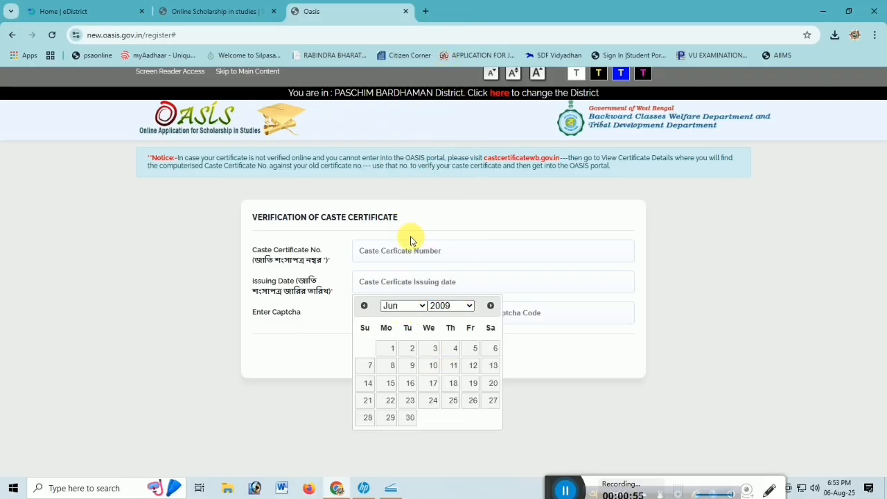
{"action": "left_click", "coordinate": [414, 349]}
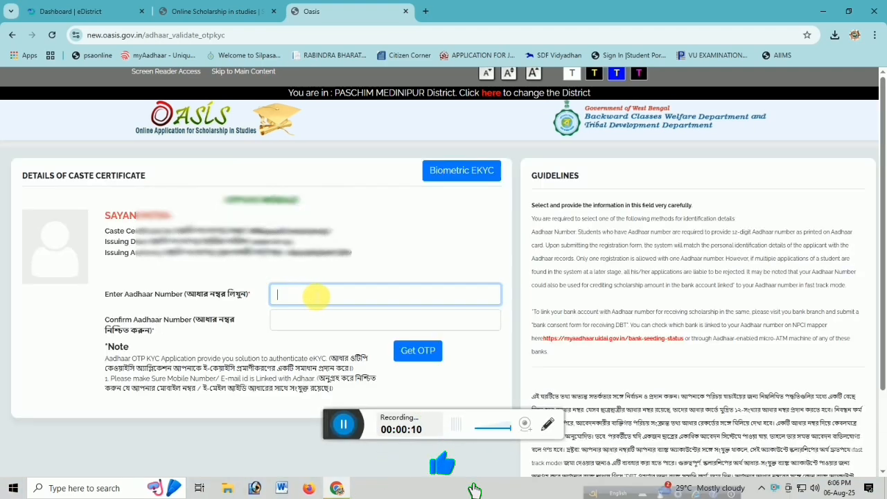
Capture the applicant's fingerprint for the Aadhaar eKYC, retrying as needed, and dismiss the capture messages.
{"action": "left_click", "coordinate": [316, 323]}
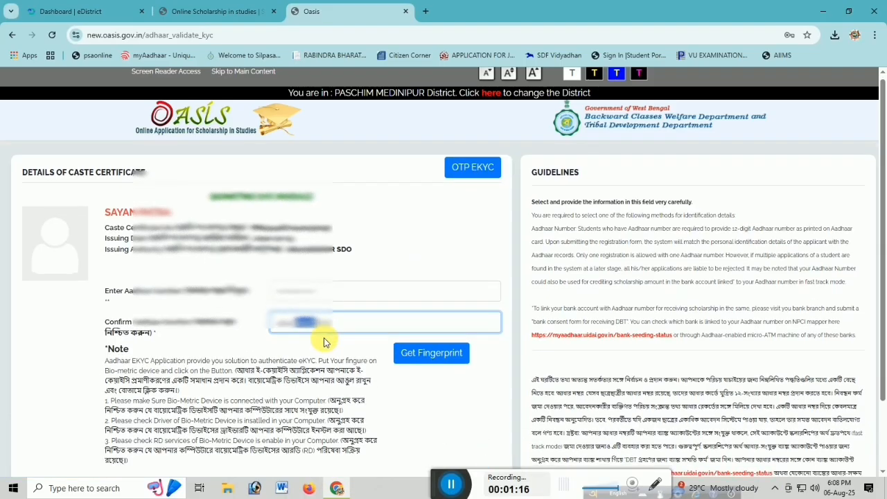
{"action": "scroll", "coordinate": [327, 340], "scroll_direction": "down", "scroll_amount": 1}
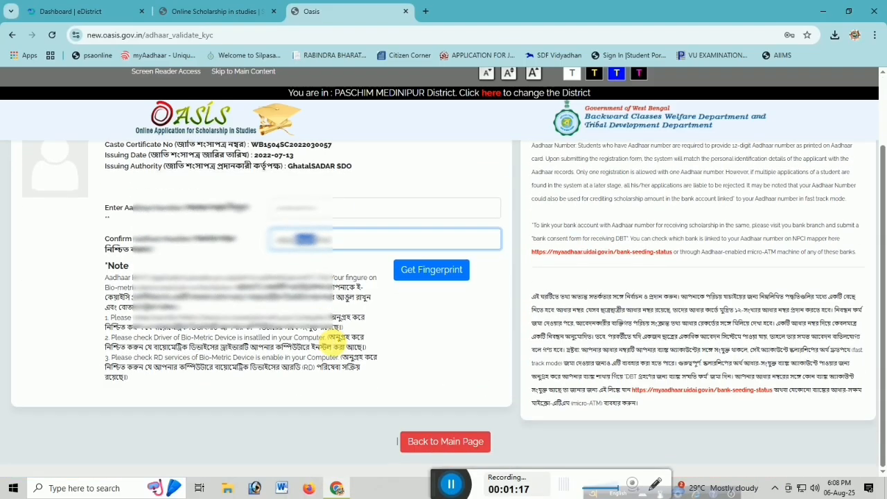
{"action": "left_click", "coordinate": [446, 272]}
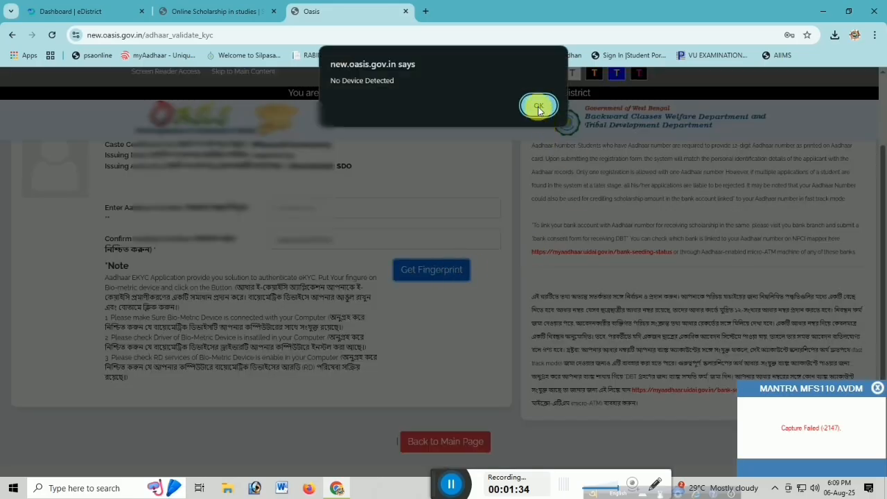
{"action": "left_click", "coordinate": [536, 105]}
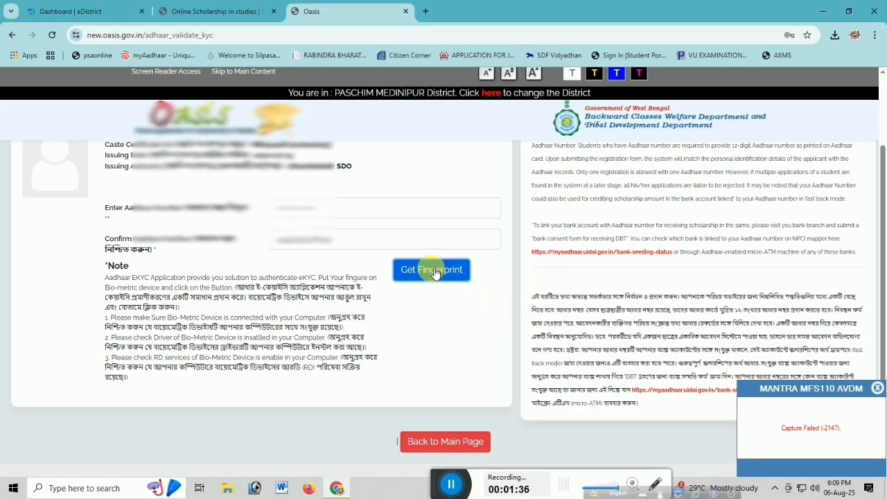
{"action": "left_click", "coordinate": [435, 273]}
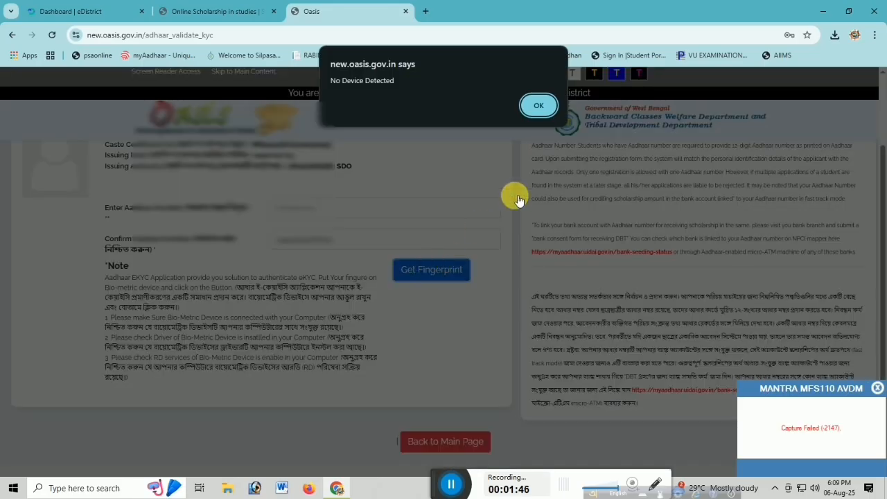
{"action": "left_click", "coordinate": [538, 106]}
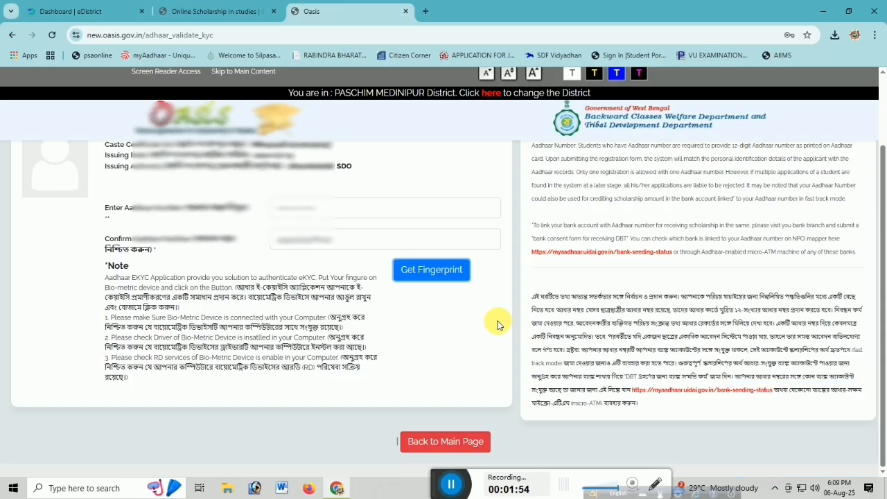
{"action": "left_click_drag", "start_coordinate": [452, 475], "coordinate": [477, 493]}
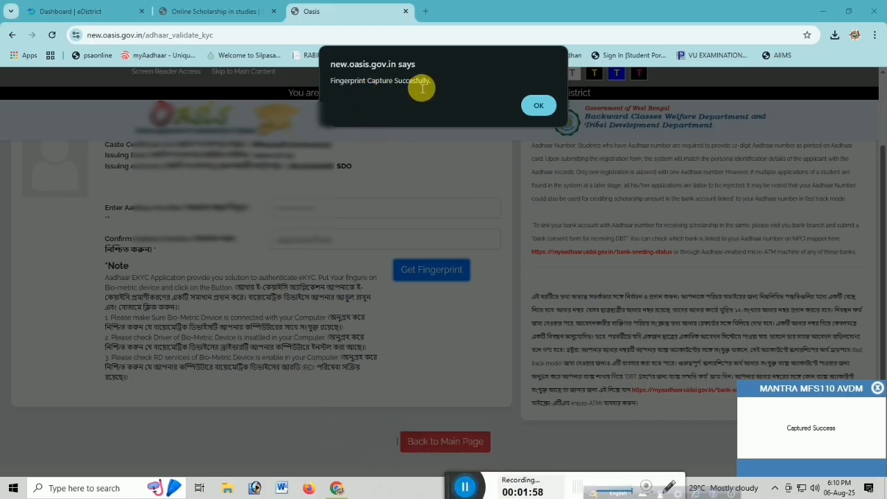
{"action": "left_click", "coordinate": [538, 106]}
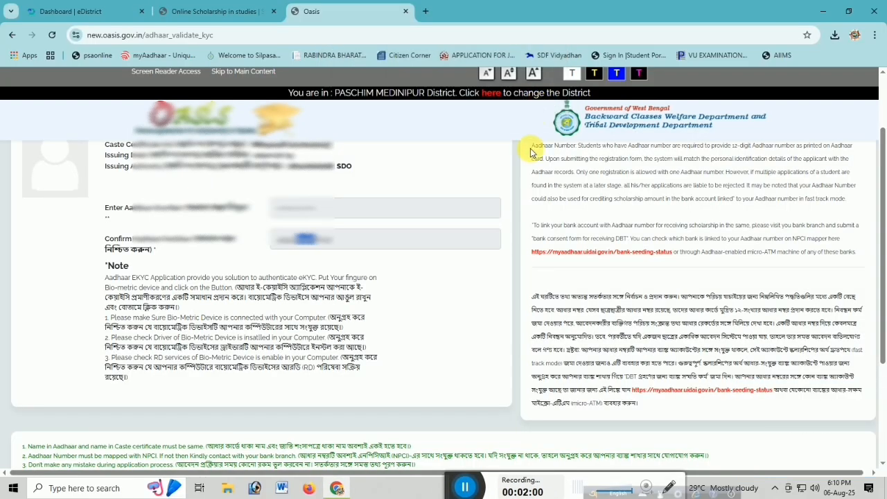
Accept both declarations on the Aadhaar validation page, fill in the displayed captcha and proceed.
{"action": "scroll", "coordinate": [467, 283], "scroll_direction": "down", "scroll_amount": 3}
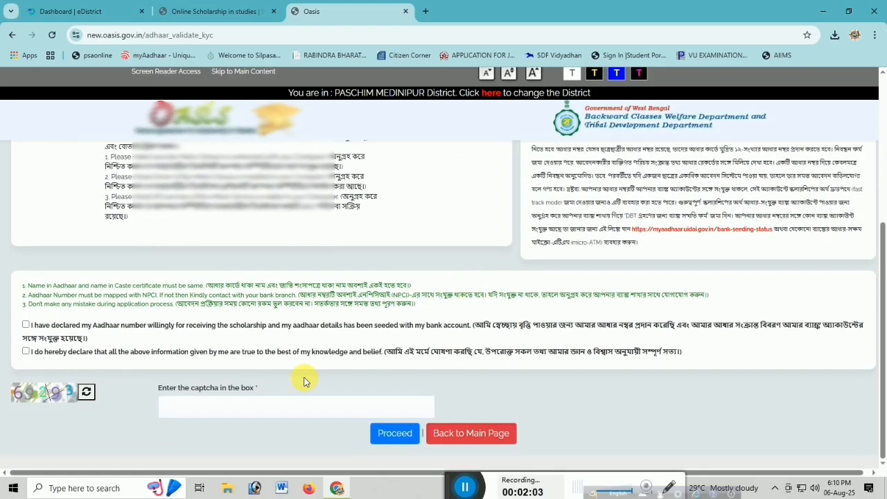
{"action": "left_click", "coordinate": [26, 324]}
{"action": "left_click", "coordinate": [26, 352]}
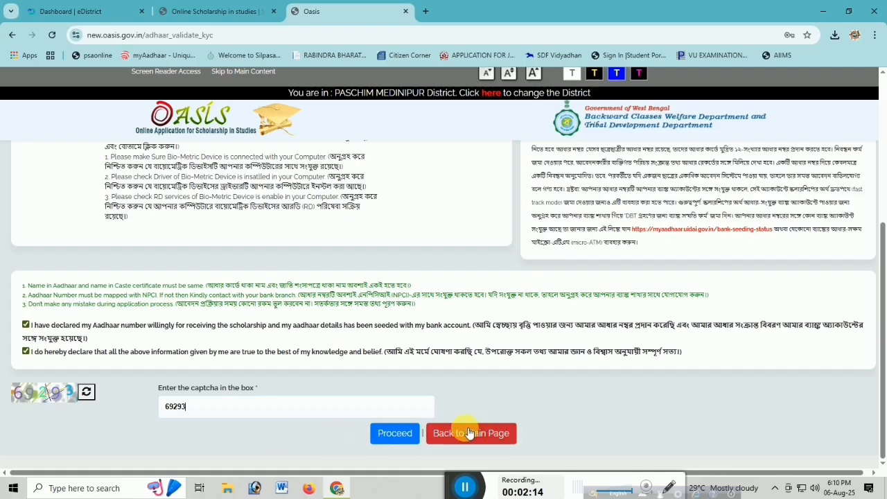
{"action": "left_click", "coordinate": [390, 429]}
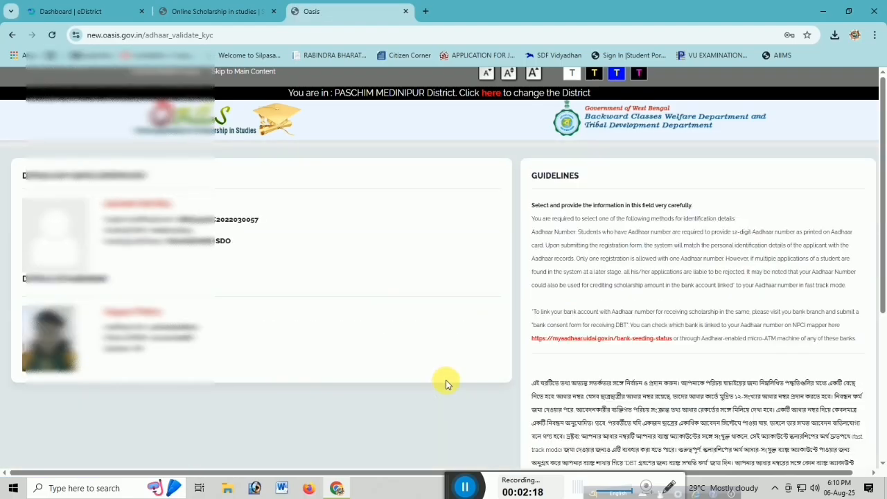
Review the retrieved caste certificate and Aadhaar details, and accept both declarations below them.
{"action": "scroll", "coordinate": [263, 352], "scroll_direction": "down", "scroll_amount": 2}
{"action": "scroll", "coordinate": [263, 352], "scroll_direction": "up", "scroll_amount": 2}
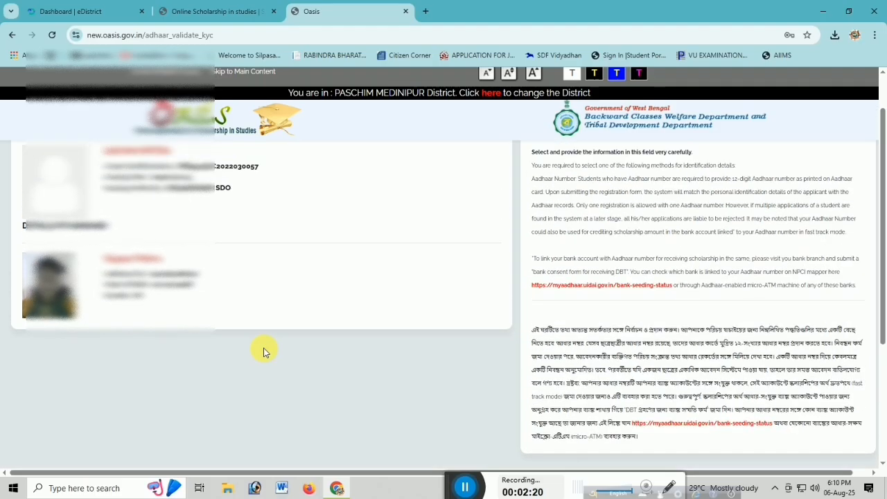
{"action": "scroll", "coordinate": [287, 349], "scroll_direction": "down", "scroll_amount": 4}
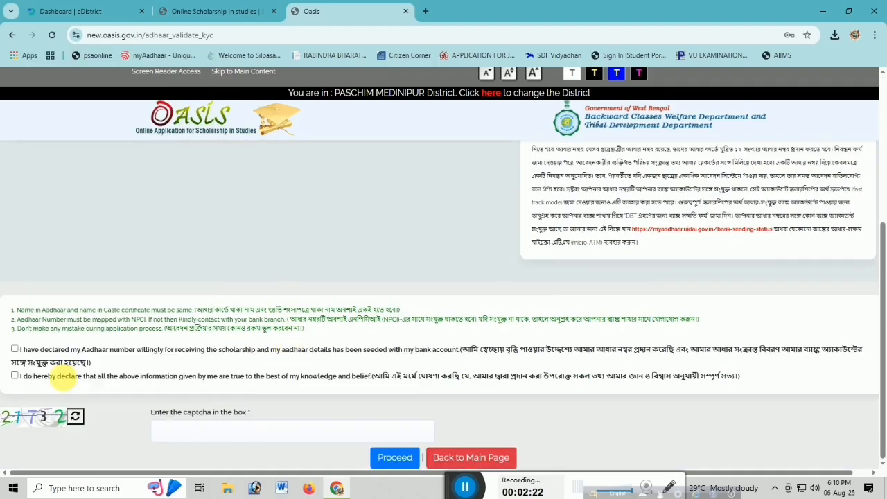
{"action": "left_click", "coordinate": [14, 350]}
{"action": "left_click", "coordinate": [15, 377]}
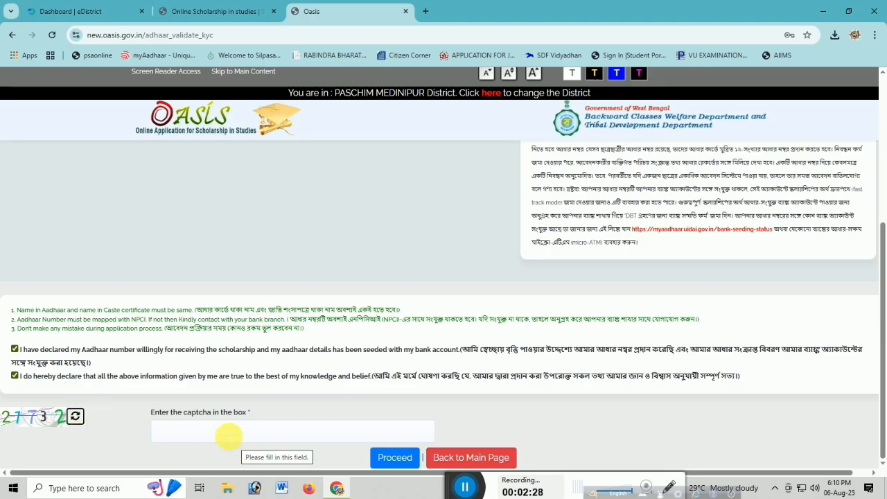
Enter the displayed captcha code and proceed to the student registration form.
{"action": "left_click", "coordinate": [229, 435]}
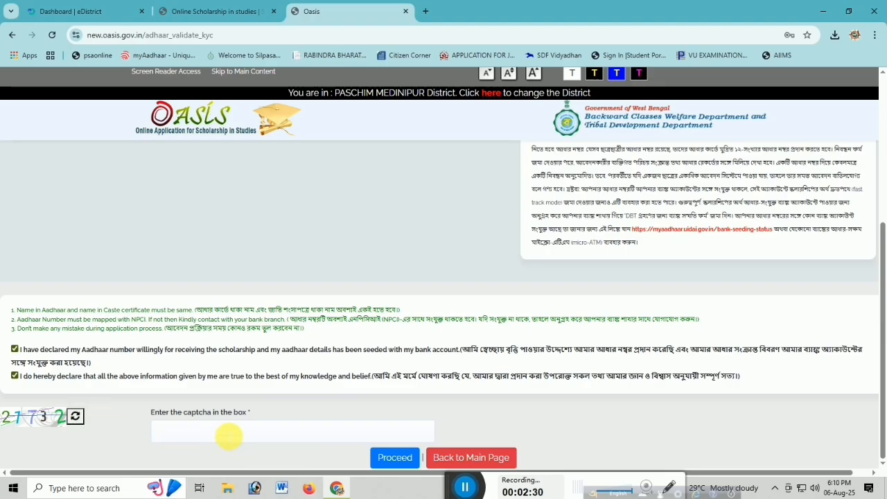
{"action": "type", "text": "21"}
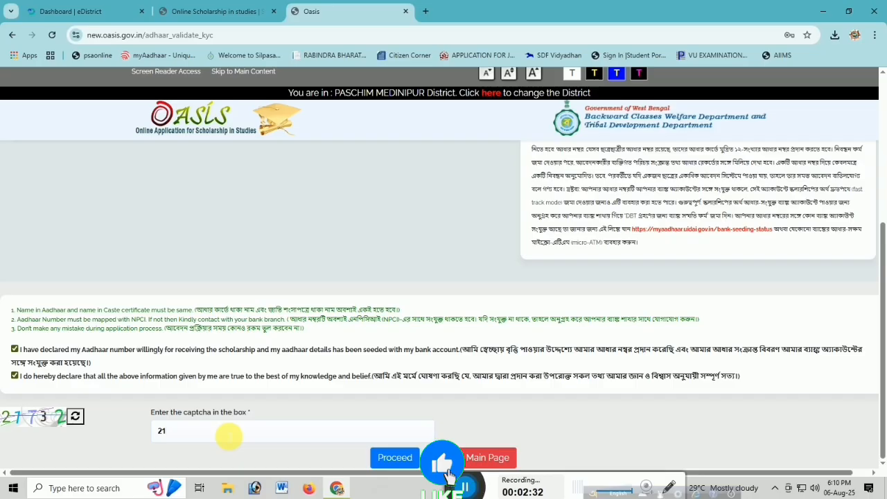
{"action": "type", "text": "732"}
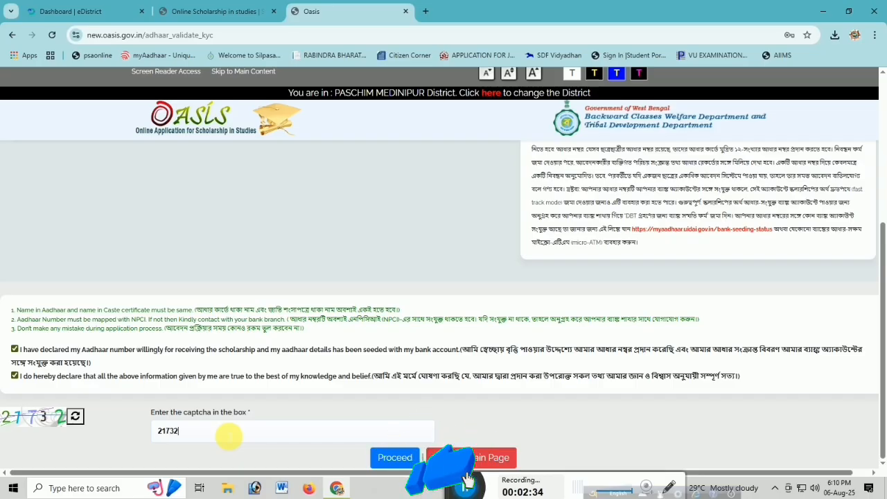
{"action": "left_click", "coordinate": [395, 457]}
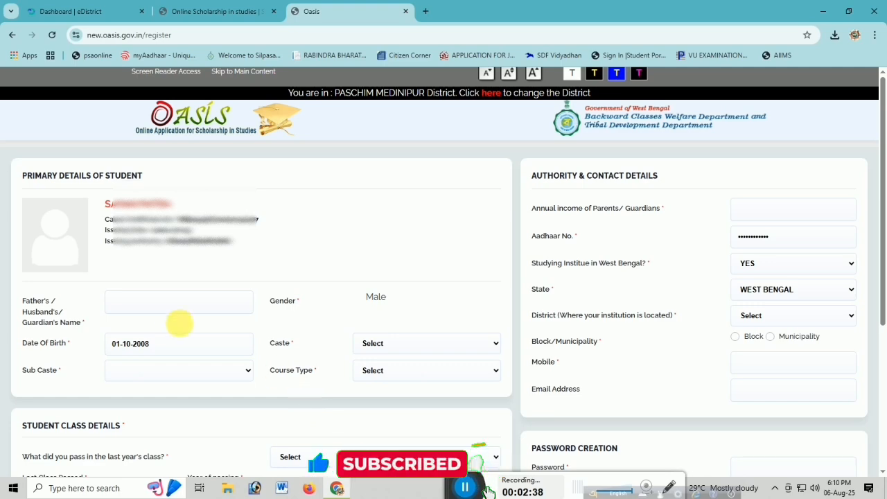
Enter the full name of the father, husband or guardian in the student's primary details.
{"action": "left_click", "coordinate": [161, 307]}
{"action": "scroll", "coordinate": [581, 272], "scroll_direction": "down", "scroll_amount": 2}
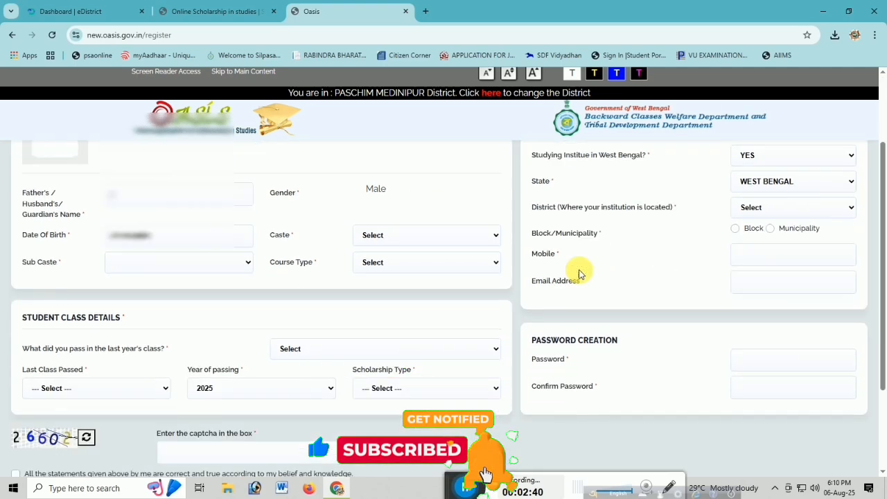
{"action": "scroll", "coordinate": [580, 272], "scroll_direction": "up", "scroll_amount": 2}
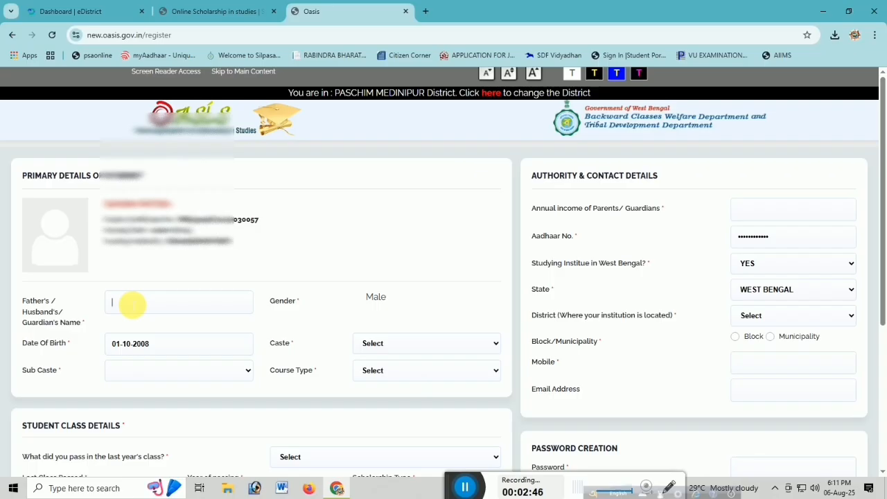
{"action": "left_click", "coordinate": [133, 305]}
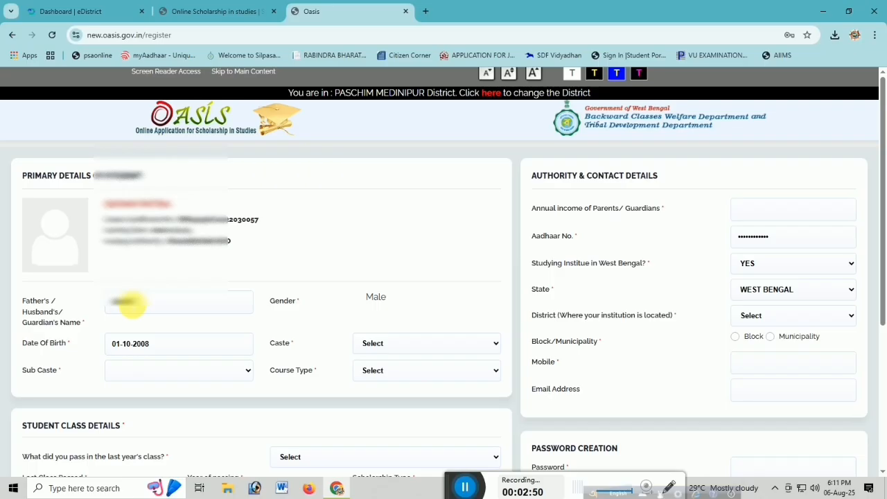
{"action": "key", "text": "Tab"}
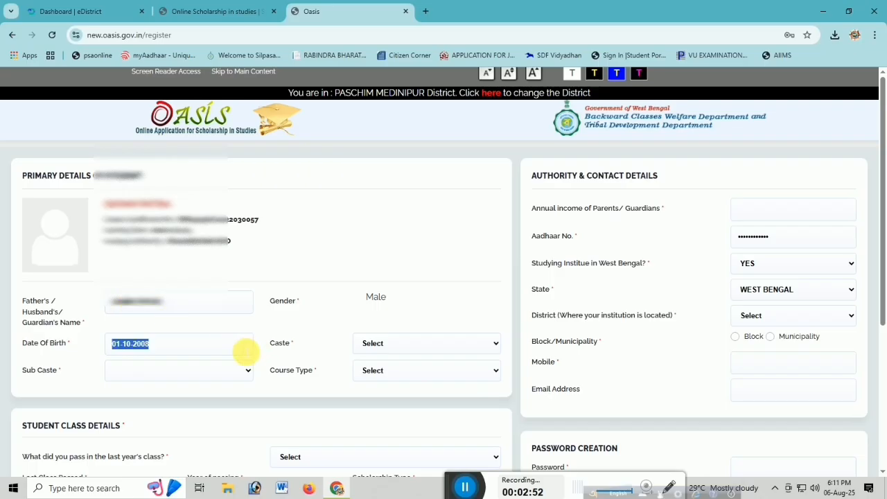
Set the student's caste to SC and the sub caste to DOM in the primary details.
{"action": "left_click", "coordinate": [401, 345]}
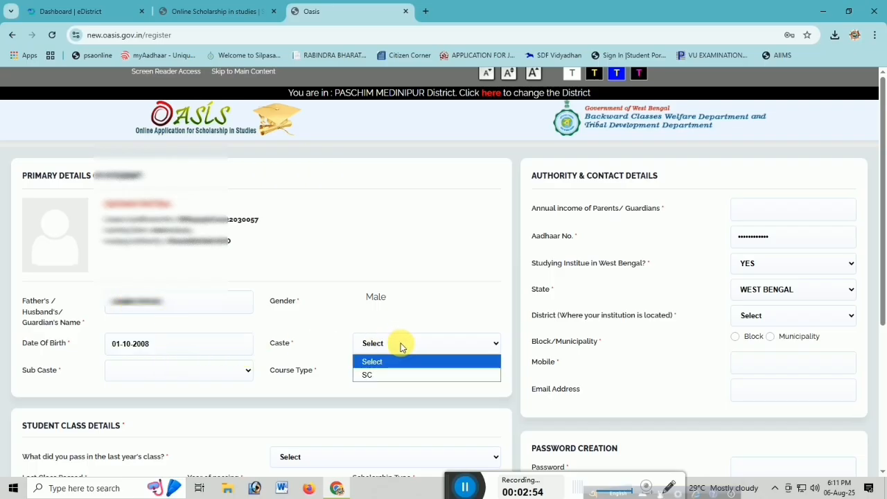
{"action": "left_click", "coordinate": [388, 376]}
{"action": "left_click", "coordinate": [183, 370]}
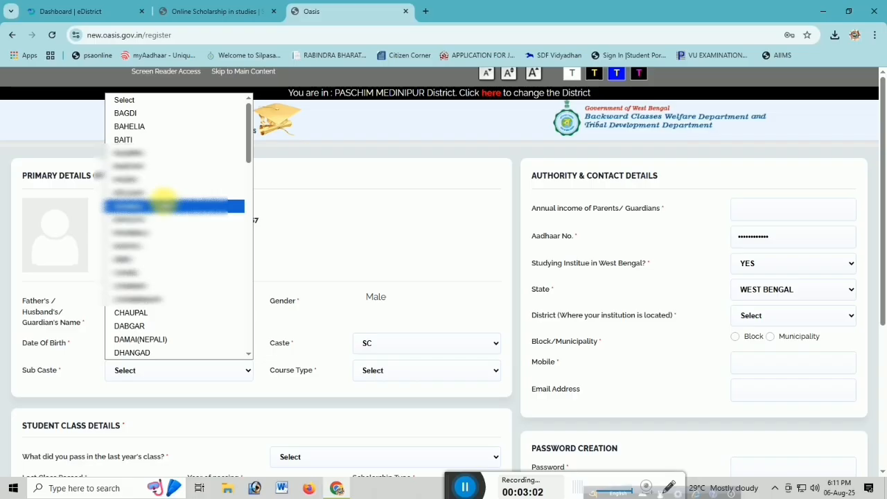
{"action": "key", "text": "d"}
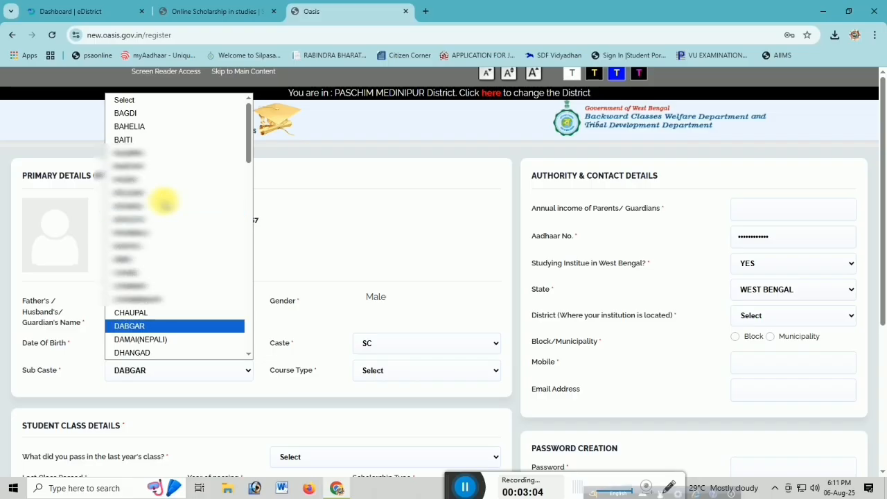
{"action": "key", "text": "Down"}
{"action": "key", "text": "Down"}
{"action": "key", "text": "Down"}
{"action": "key", "text": "Down"}
{"action": "key", "text": "Down"}
{"action": "key", "text": "Down"}
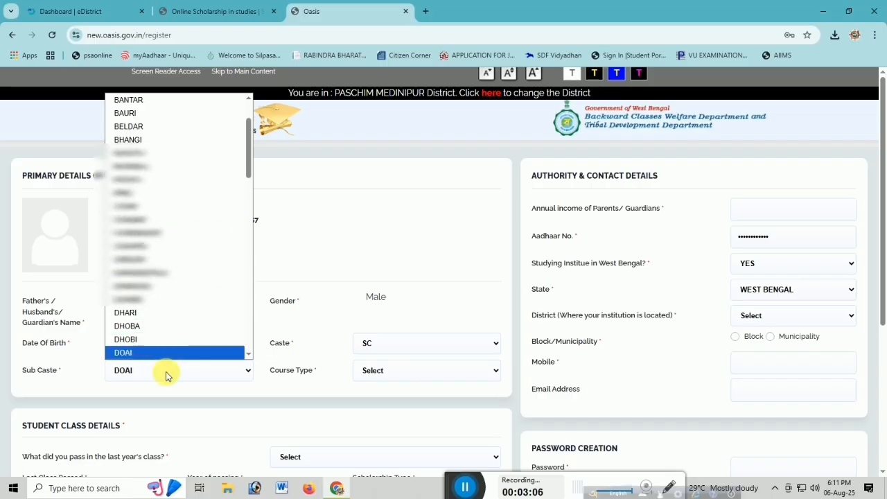
{"action": "key", "text": "Down"}
{"action": "left_click", "coordinate": [166, 375]}
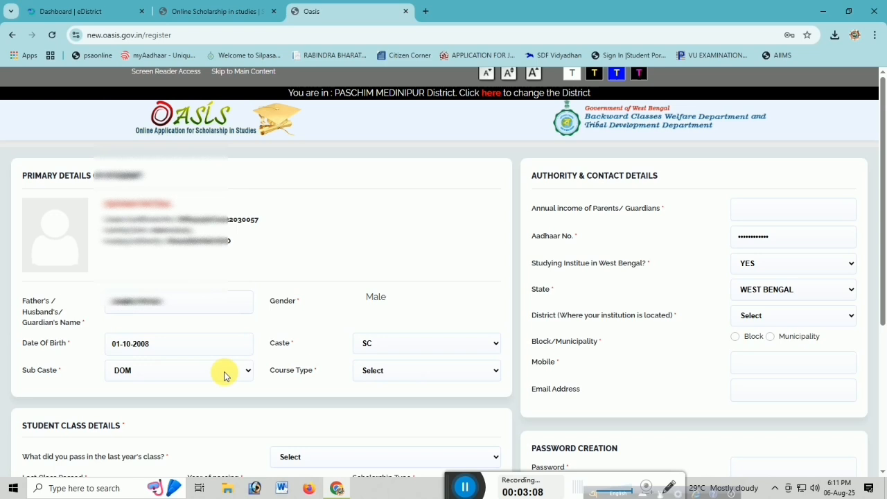
Choose Regular Full Time as the course type and X as the last class passed.
{"action": "left_click", "coordinate": [416, 374]}
{"action": "left_click", "coordinate": [411, 404]}
{"action": "scroll", "coordinate": [410, 404], "scroll_direction": "down", "scroll_amount": 2}
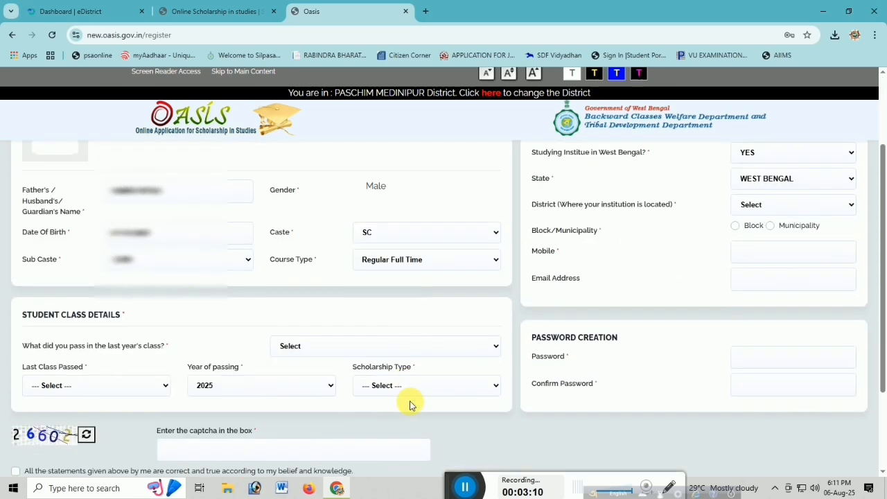
{"action": "left_click", "coordinate": [98, 391]}
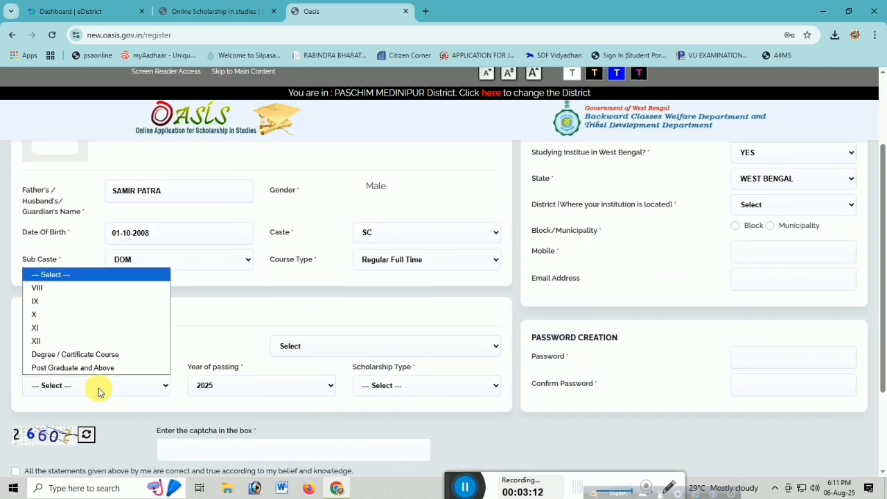
{"action": "left_click", "coordinate": [60, 314]}
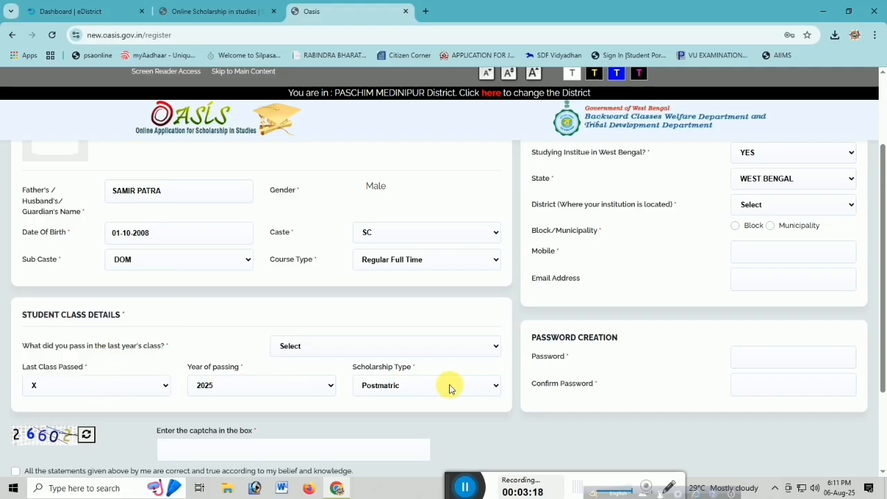
Enter 60000 as the guardians' annual income and locate the institution in PASCHIM MEDINIPUR district under a Block.
{"action": "scroll", "coordinate": [416, 409], "scroll_direction": "down", "scroll_amount": 1}
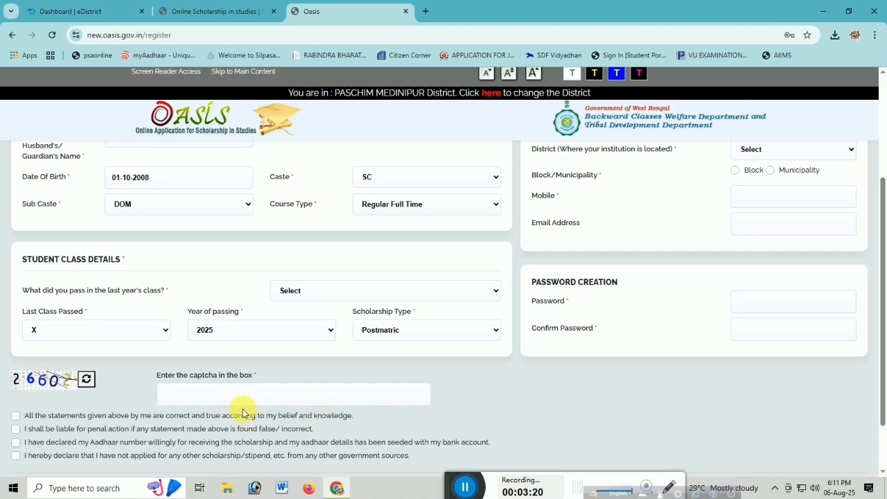
{"action": "scroll", "coordinate": [647, 312], "scroll_direction": "up", "scroll_amount": 3}
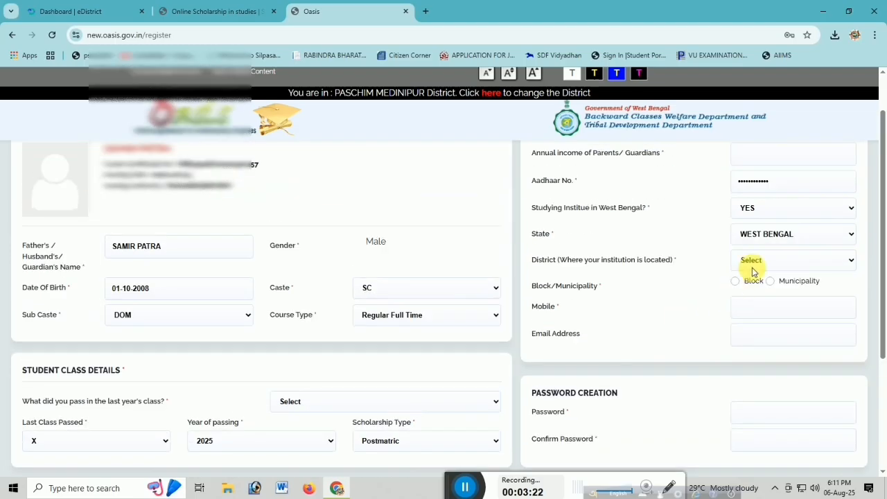
{"action": "left_click", "coordinate": [755, 209]}
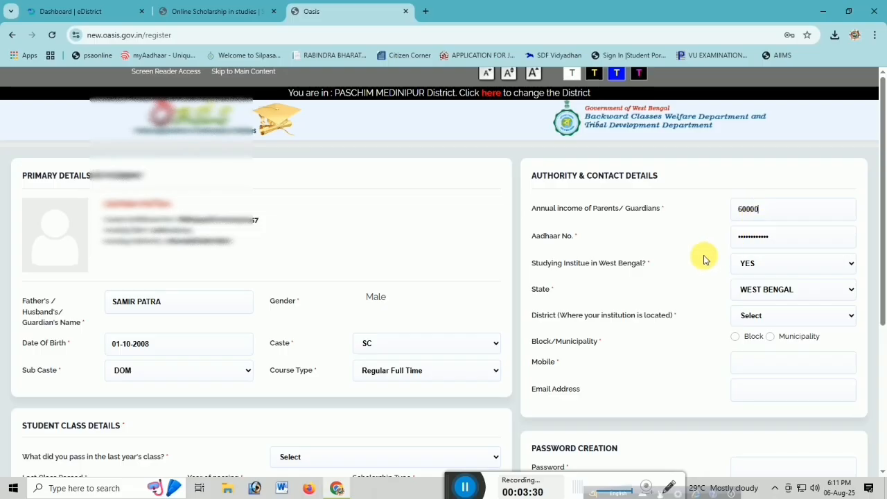
{"action": "left_click", "coordinate": [780, 315]}
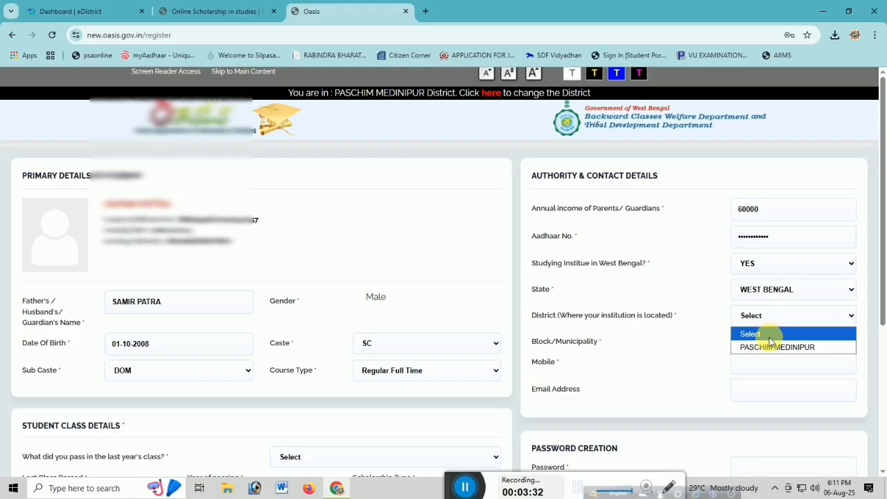
{"action": "left_click", "coordinate": [769, 347]}
{"action": "left_click", "coordinate": [736, 337]}
{"action": "scroll", "coordinate": [743, 337], "scroll_direction": "down", "scroll_amount": 1}
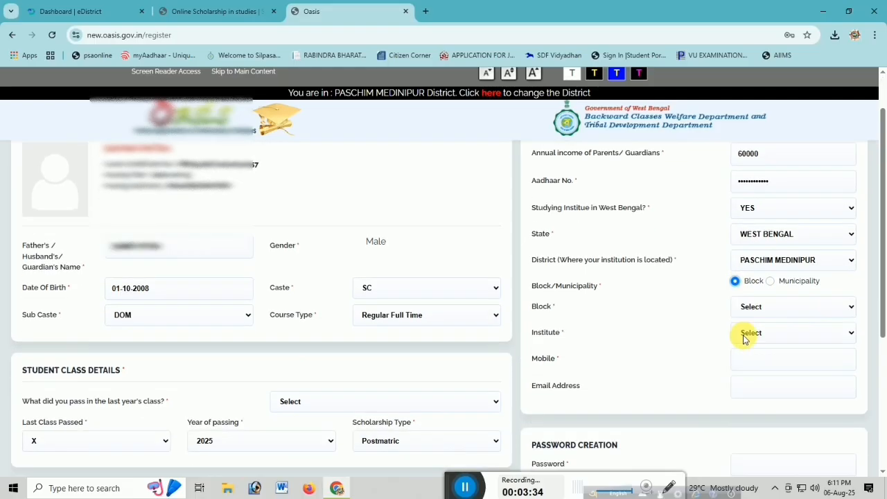
Select Daspur - II as the institution's block and CHAIPAT HS U PRY. as the institute.
{"action": "left_click", "coordinate": [763, 314]}
{"action": "key", "text": "d"}
{"action": "key", "text": "d"}
{"action": "key", "text": "d"}
{"action": "key", "text": "d"}
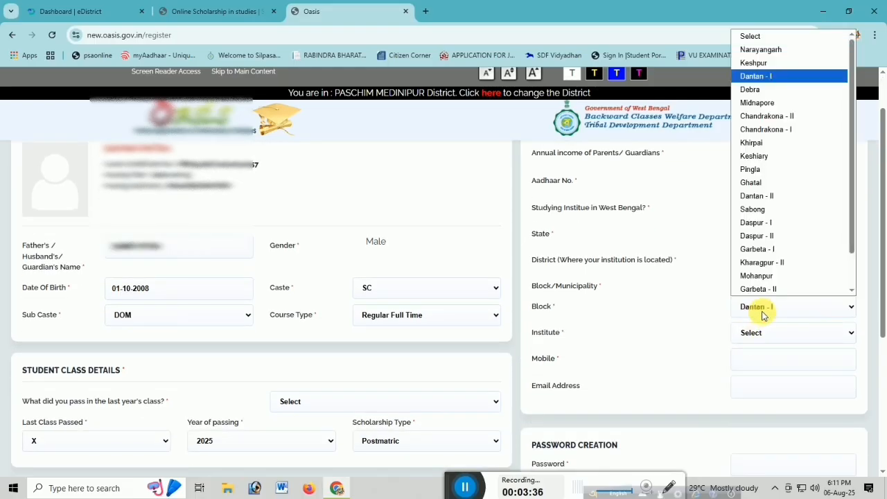
{"action": "key", "text": "d"}
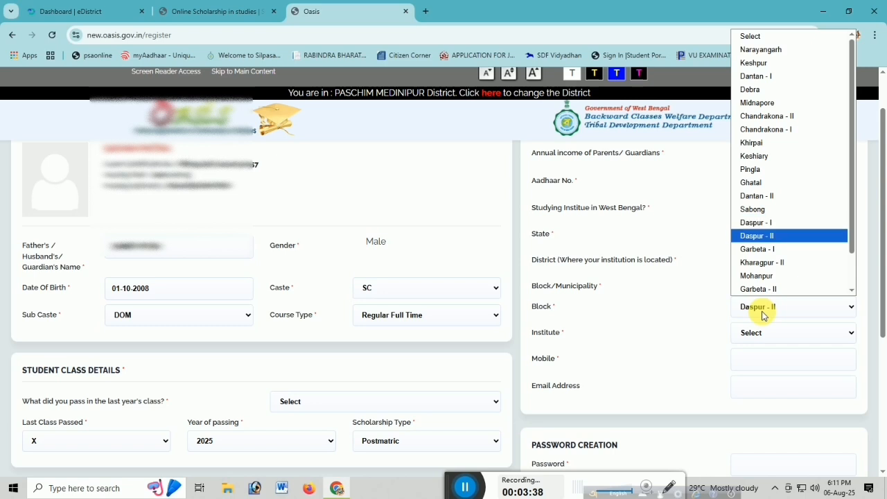
{"action": "key", "text": "Return"}
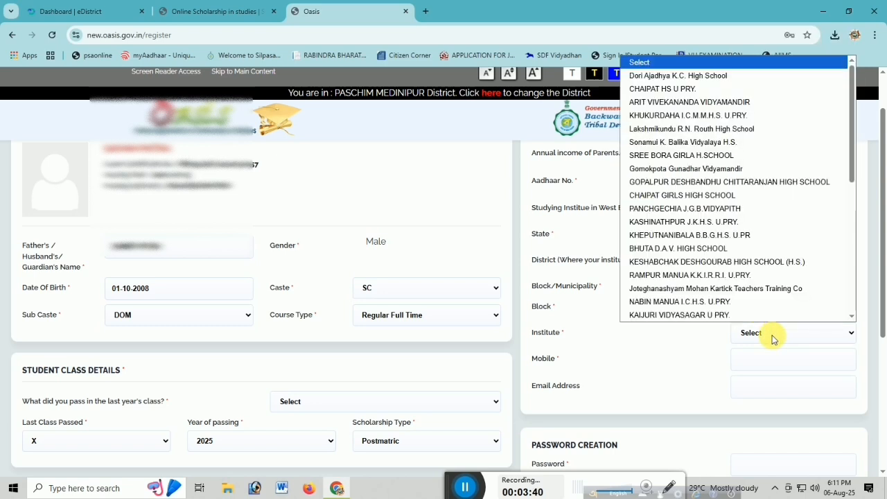
{"action": "key", "text": "Down"}
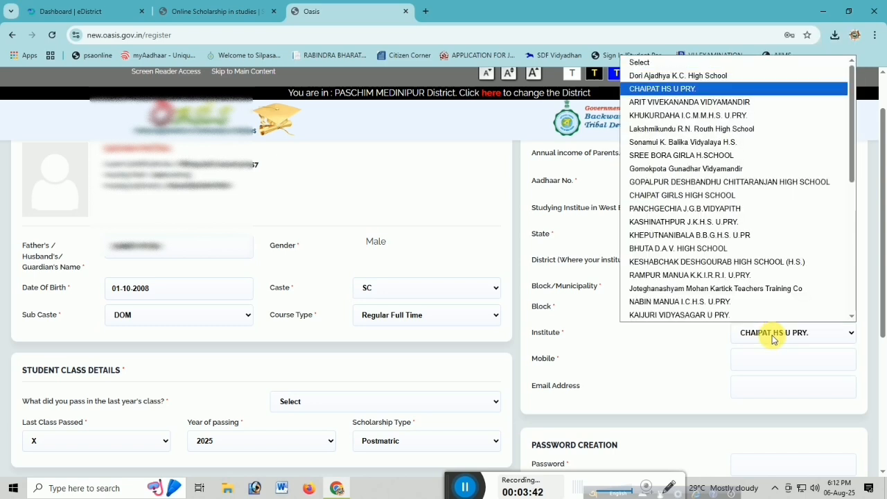
{"action": "key", "text": "Return"}
Enter the student's mobile number, then fill in the account password and its confirmation.
{"action": "left_click", "coordinate": [761, 368]}
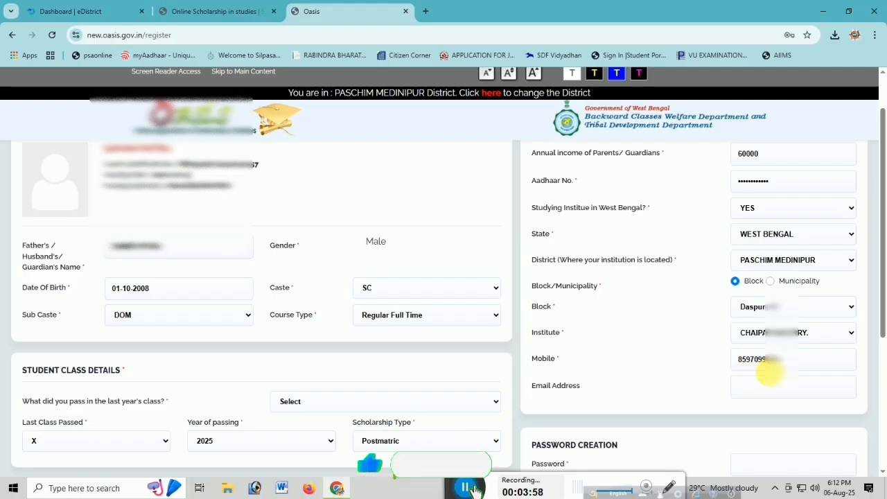
{"action": "scroll", "coordinate": [771, 373], "scroll_direction": "down", "scroll_amount": 2}
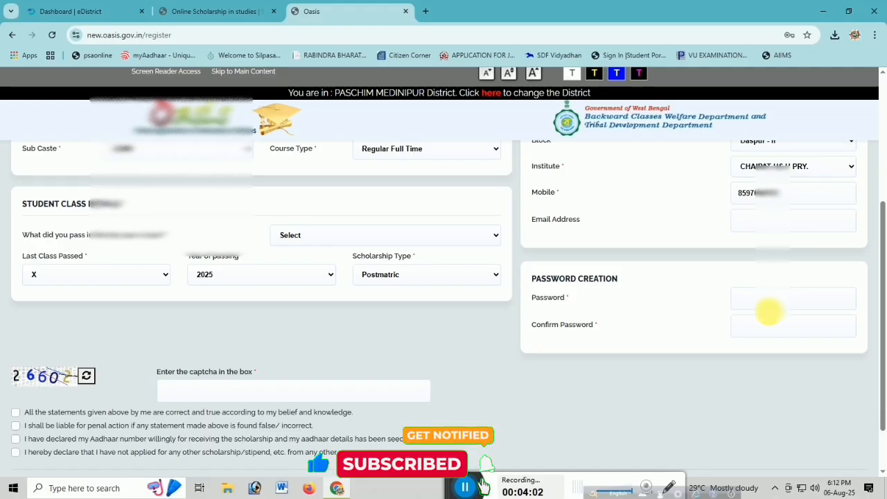
{"action": "type", "text": "•••••"}
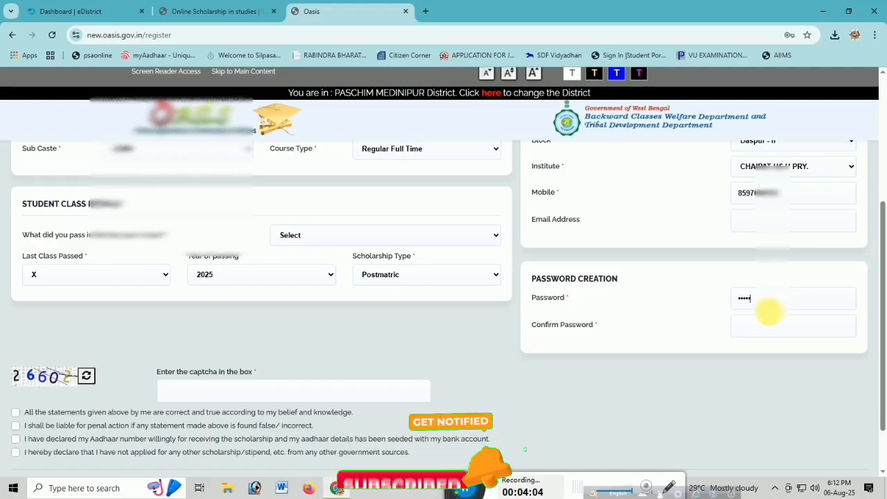
{"action": "type", "text": "••"}
{"action": "key", "text": "Tab"}
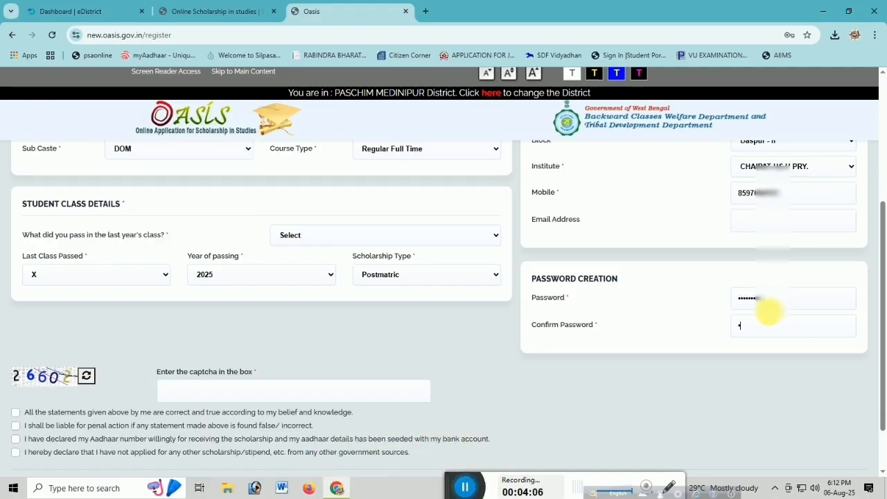
{"action": "type", "text": "•••••••"}
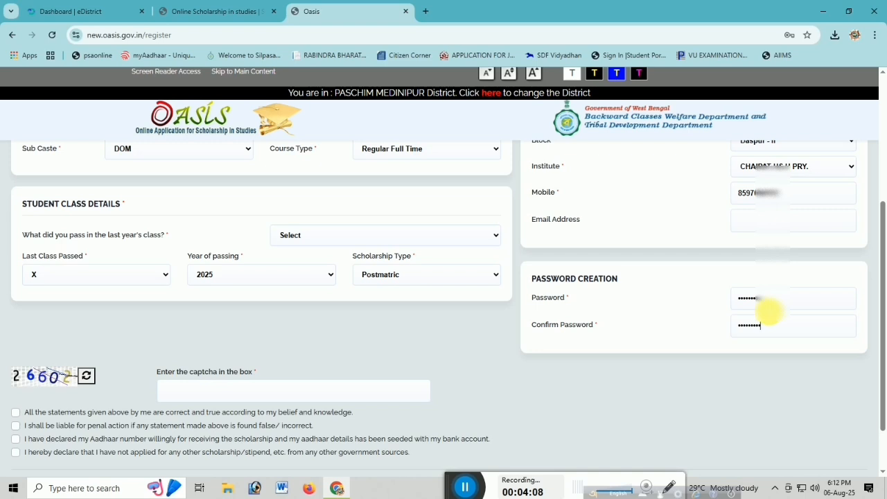
Answer YES to having passed last year's class and accept the passing status notice.
{"action": "left_click", "coordinate": [326, 237]}
{"action": "left_click", "coordinate": [301, 280]}
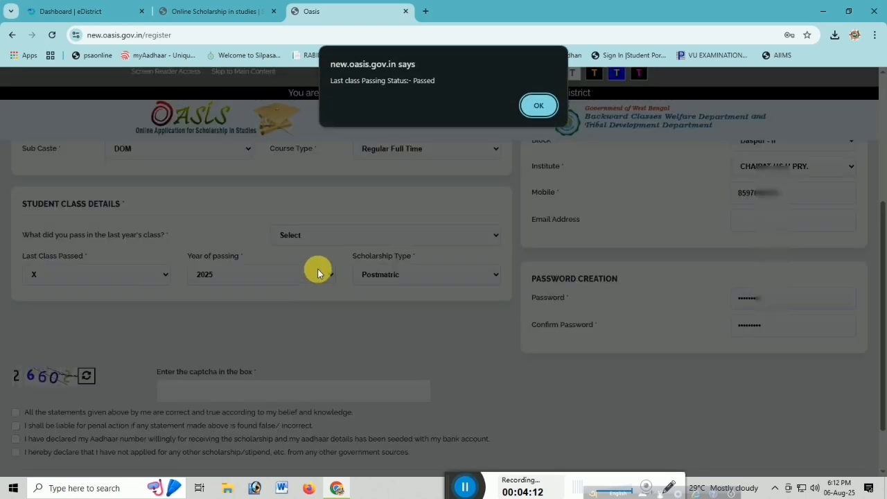
{"action": "left_click", "coordinate": [538, 106]}
Enter the displayed captcha and accept all four declarations at the end of the registration form.
{"action": "scroll", "coordinate": [220, 398], "scroll_direction": "down", "scroll_amount": 1}
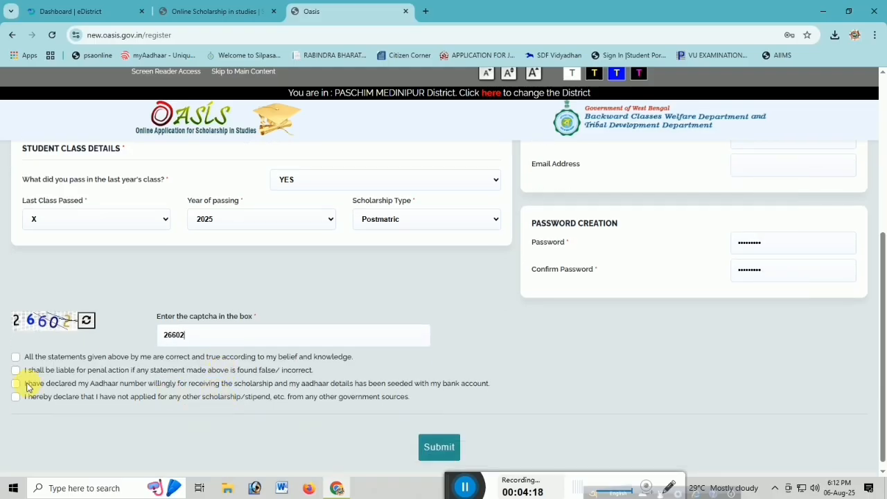
{"action": "left_click", "coordinate": [15, 357]}
{"action": "left_click", "coordinate": [15, 370]}
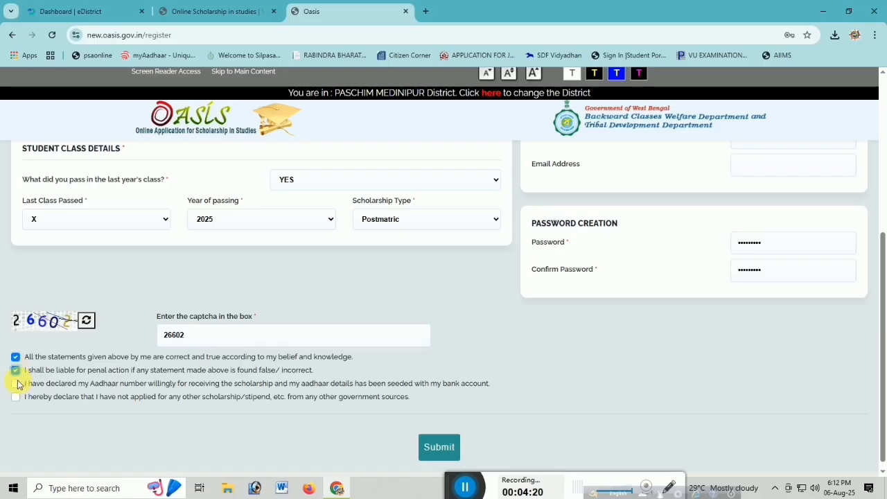
{"action": "left_click", "coordinate": [15, 383]}
{"action": "left_click", "coordinate": [15, 397]}
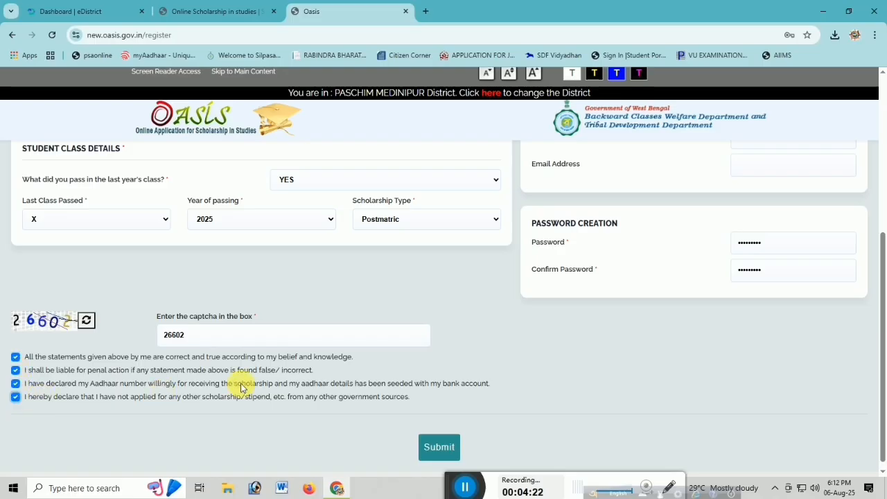
Review the completed registration form, submit it and confirm that all fields are correct.
{"action": "scroll", "coordinate": [459, 353], "scroll_direction": "up", "scroll_amount": 1}
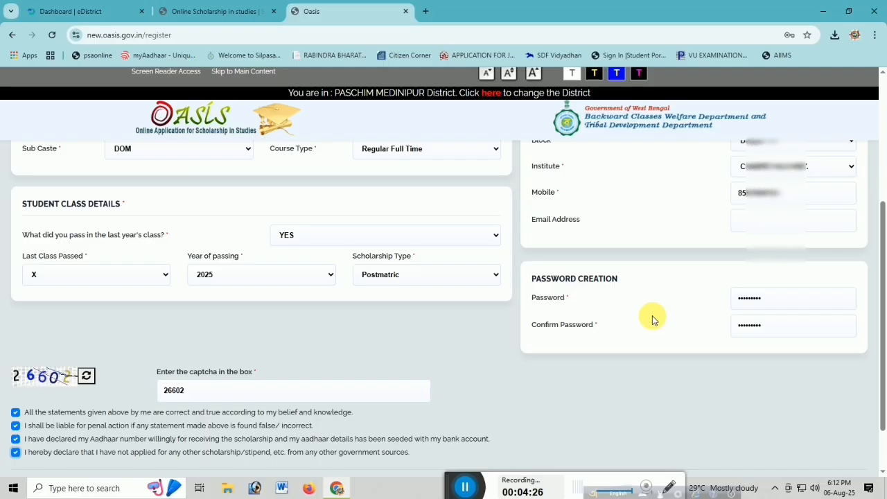
{"action": "left_click_drag", "start_coordinate": [884, 248], "coordinate": [884, 314]}
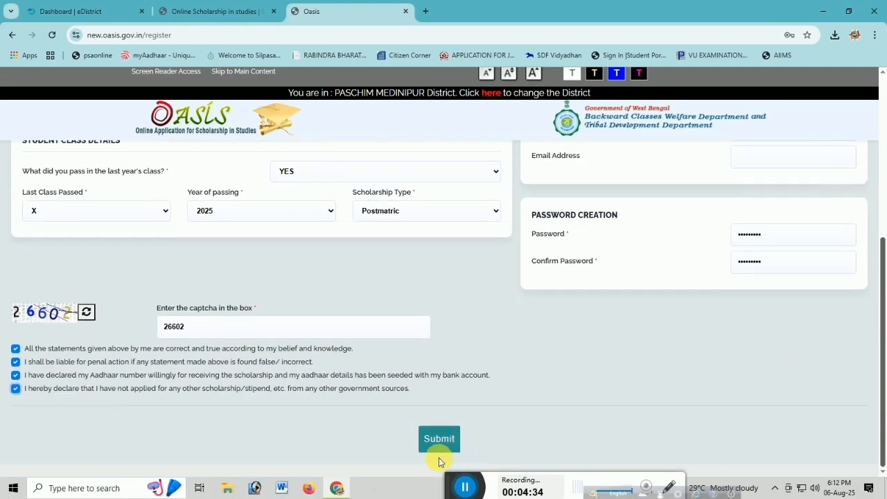
{"action": "left_click", "coordinate": [441, 440]}
{"action": "left_click", "coordinate": [446, 441]}
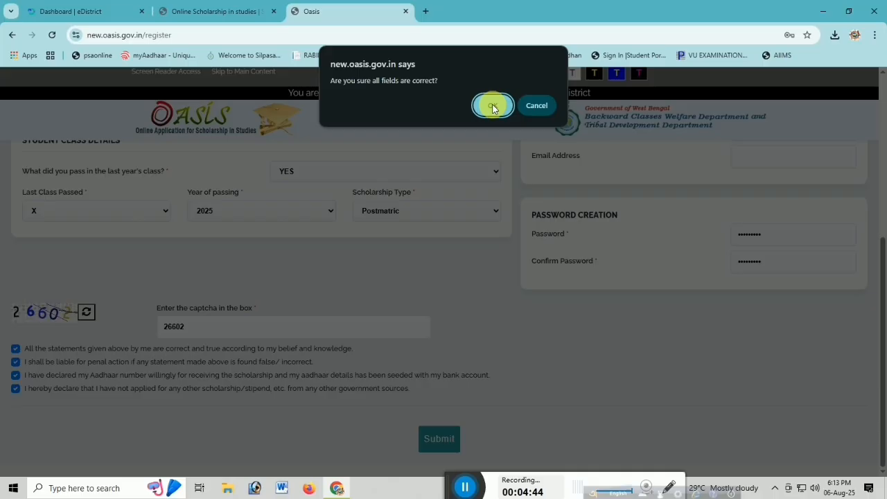
{"action": "left_click", "coordinate": [493, 105]}
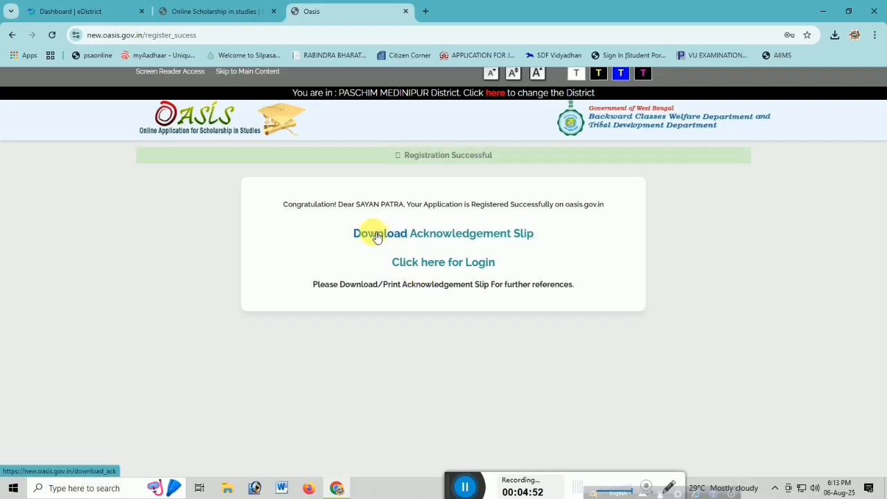
Open the acknowledgement slip and select the application/user ID on it.
{"action": "left_click", "coordinate": [378, 234]}
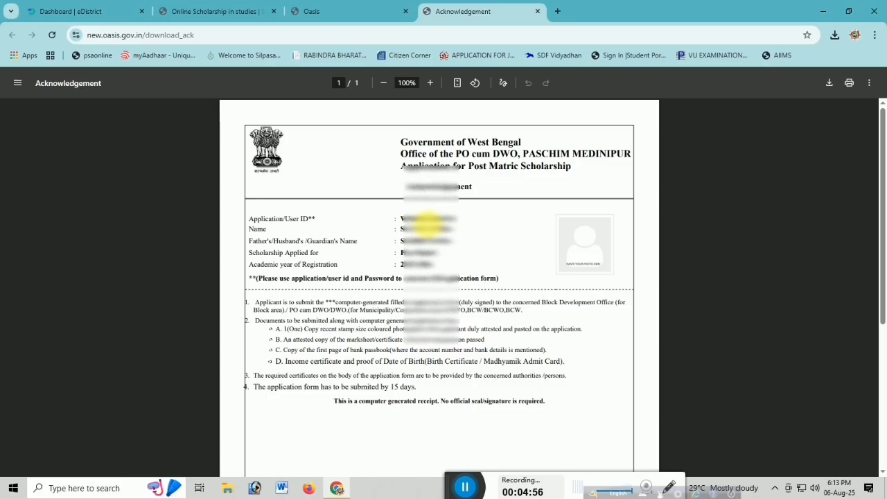
{"action": "double_click", "coordinate": [428, 219]}
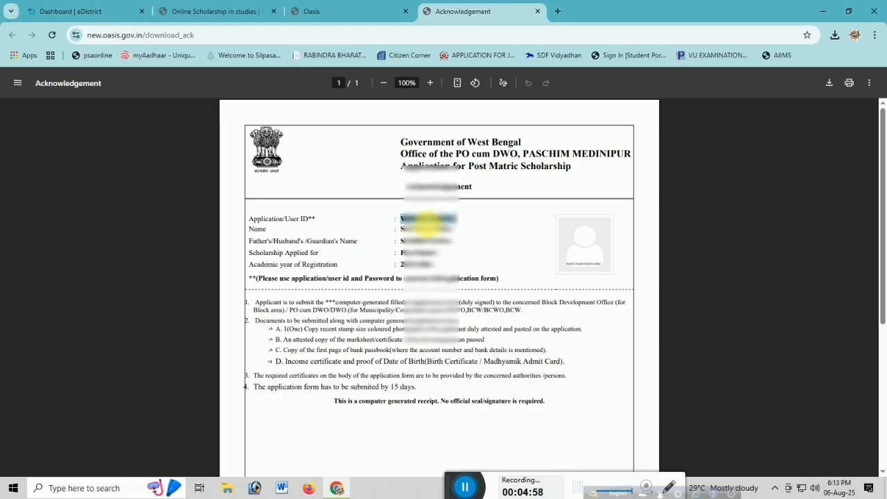
Open the login page from the registration success page and log in with the application ID, account password and displayed captcha for 2025-26.
{"action": "left_click", "coordinate": [352, 8]}
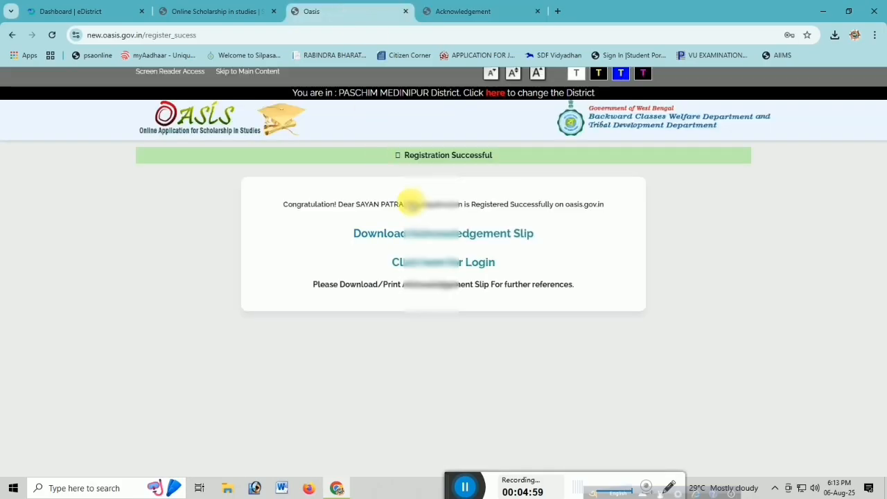
{"action": "left_click", "coordinate": [409, 262]}
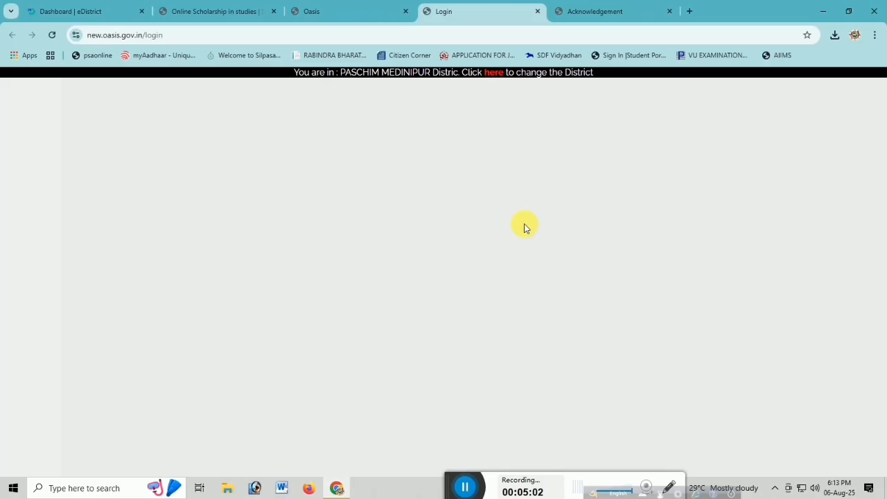
{"action": "left_click", "coordinate": [76, 312]}
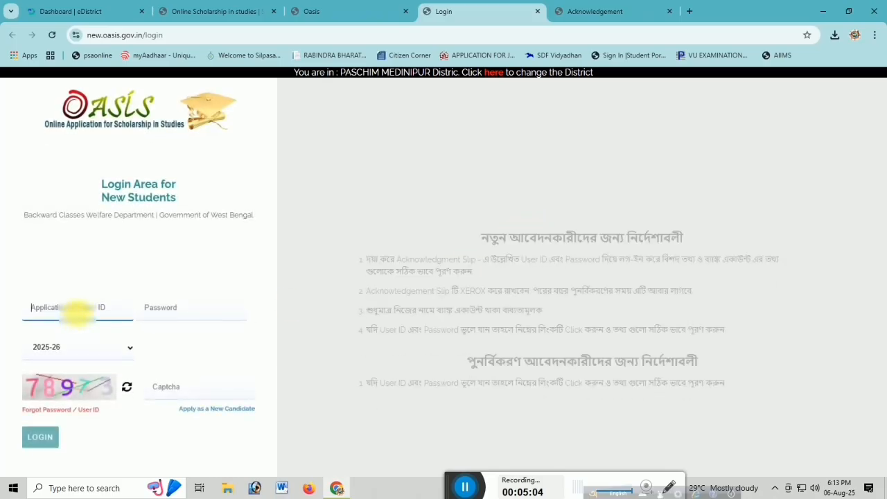
{"action": "key", "text": "ctrl+v"}
{"action": "left_click", "coordinate": [185, 316]}
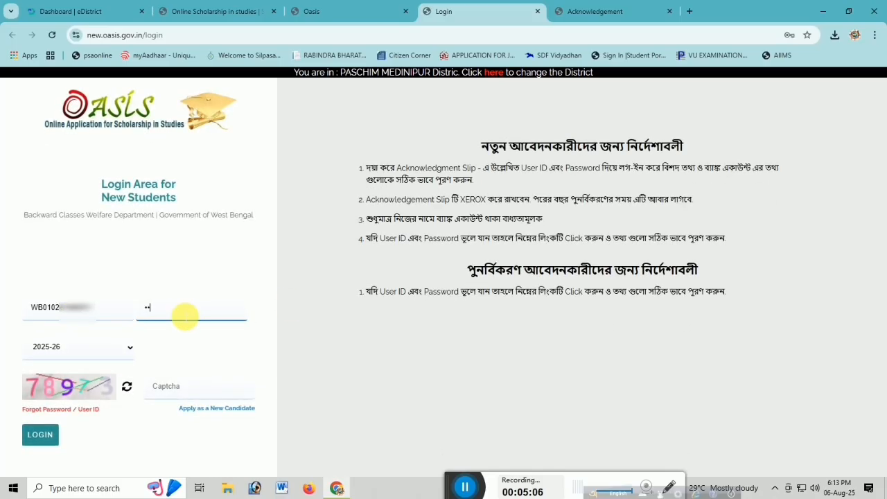
{"action": "key", "text": "Tab"}
{"action": "key", "text": "Tab"}
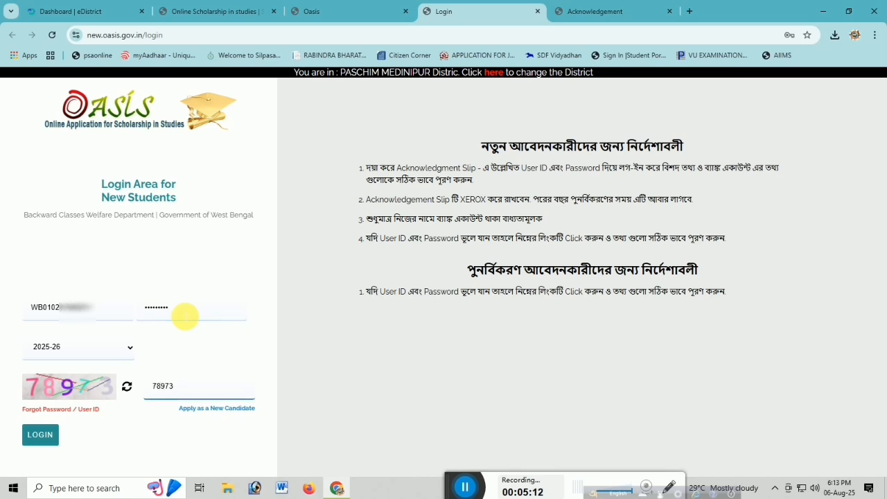
{"action": "left_click", "coordinate": [42, 433]}
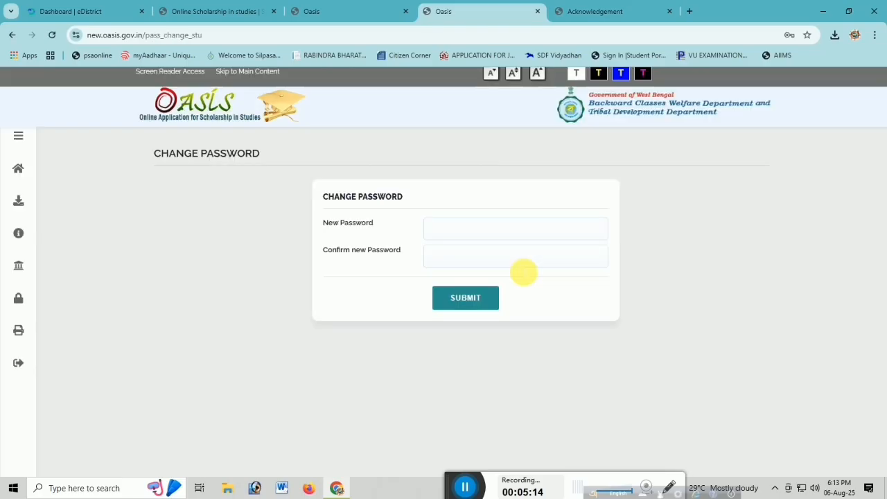
Enter and confirm a new account password, submit the password change and accept the resulting notice.
{"action": "left_click", "coordinate": [477, 233]}
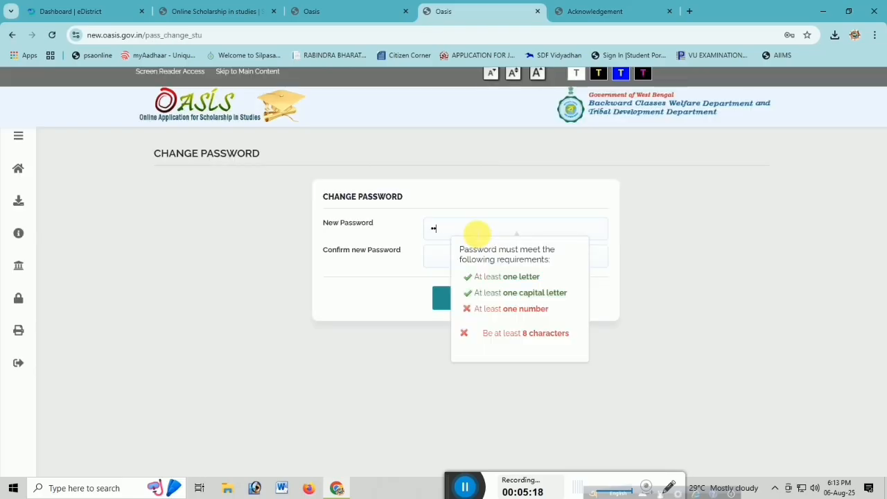
{"action": "type", "text": "••••"}
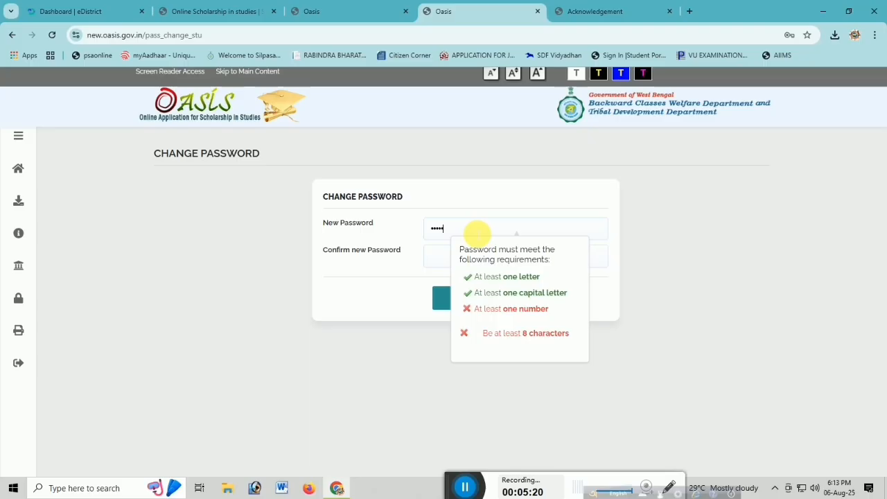
{"action": "type", "text": "•••••"}
{"action": "key", "text": "Tab"}
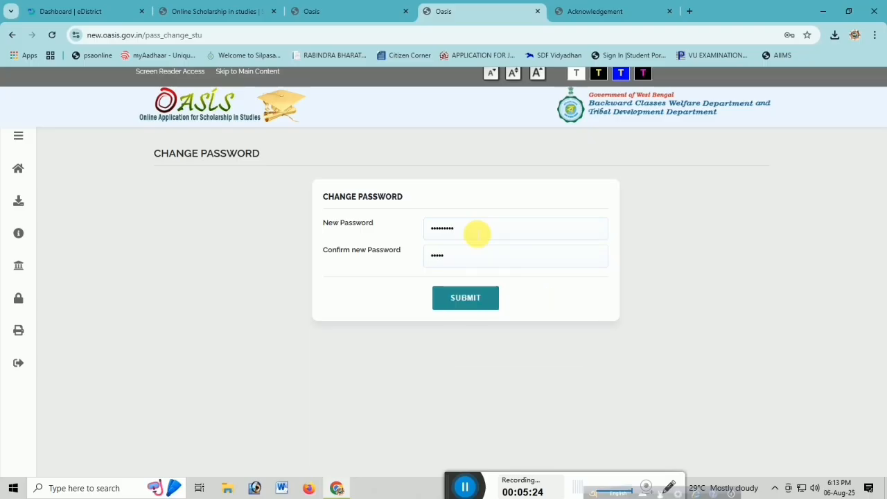
{"action": "left_click", "coordinate": [467, 300]}
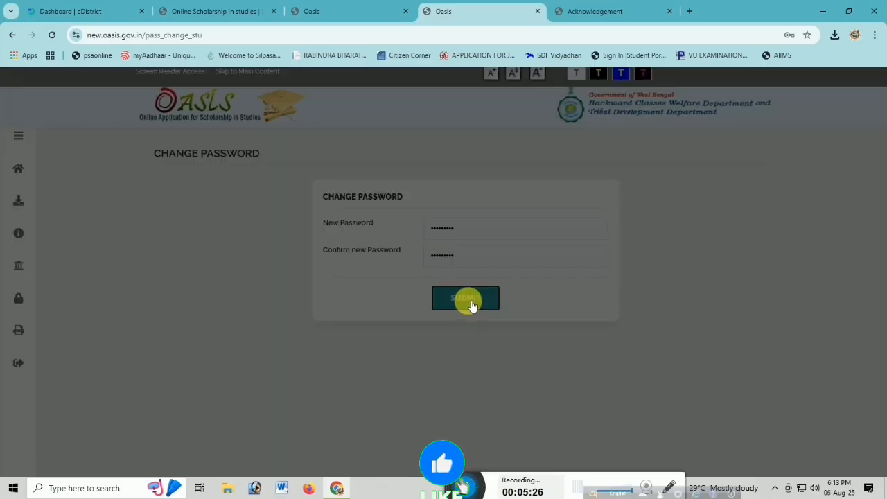
{"action": "left_click", "coordinate": [485, 106]}
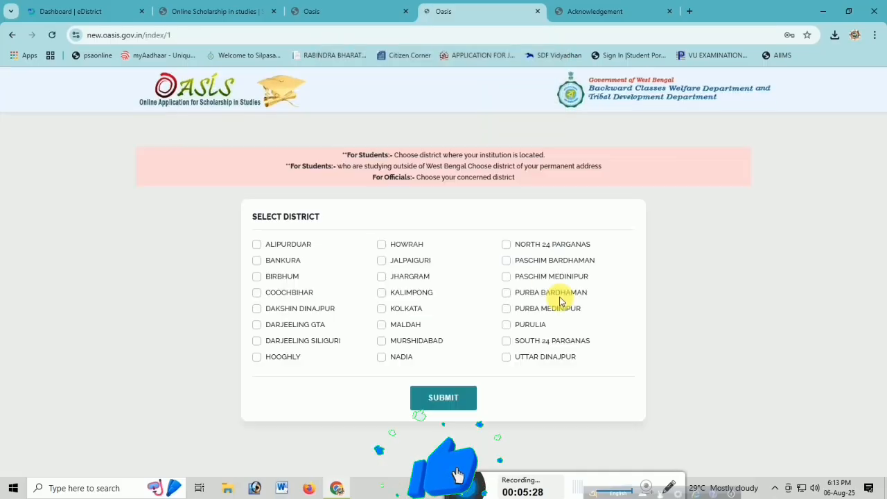
Try to reopen the student login from the registration success page.
{"action": "left_click", "coordinate": [537, 12]}
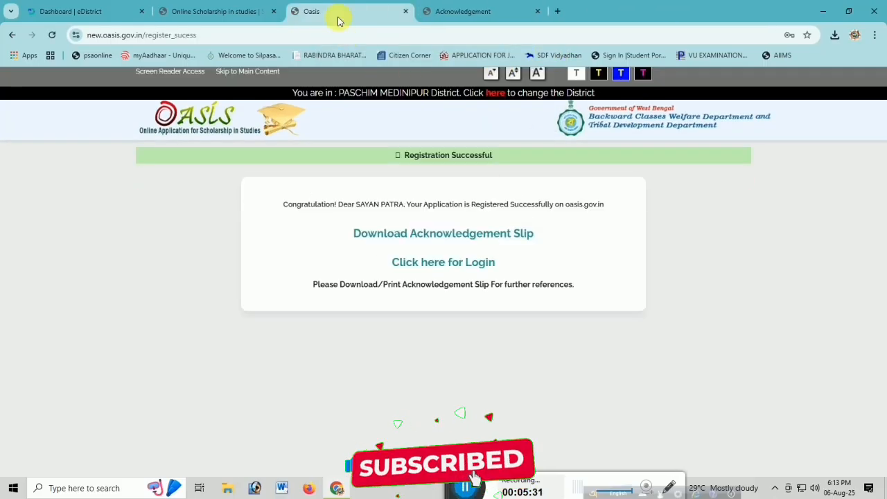
{"action": "left_click", "coordinate": [398, 262]}
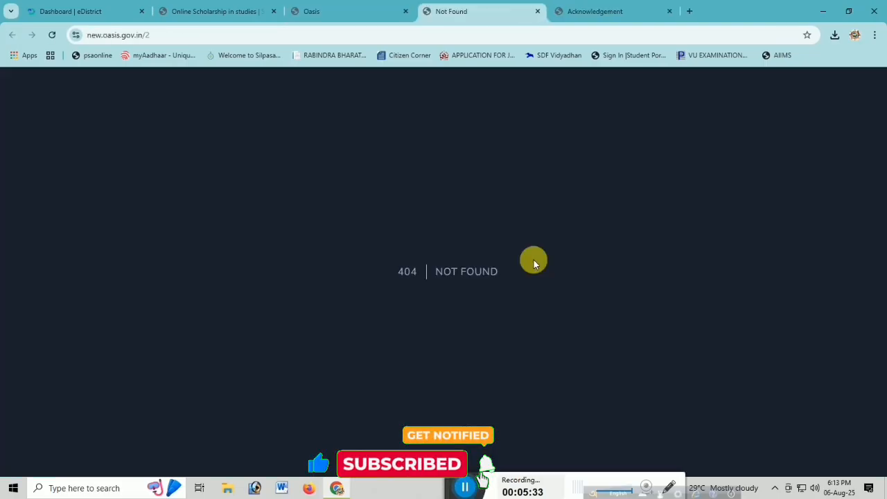
{"action": "left_click", "coordinate": [537, 11]}
Open the registered student's login from the OASIS home page and submit PASCHIM MEDINIPUR as the district.
{"action": "left_click", "coordinate": [216, 10]}
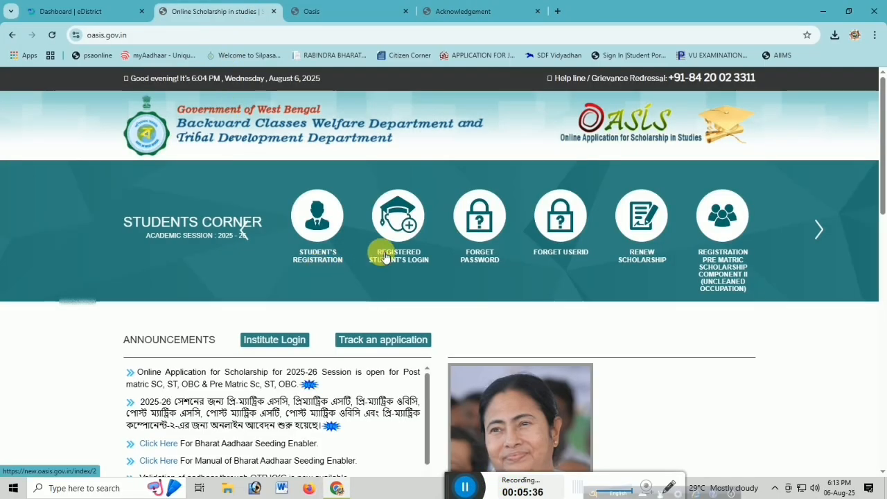
{"action": "left_click", "coordinate": [402, 224]}
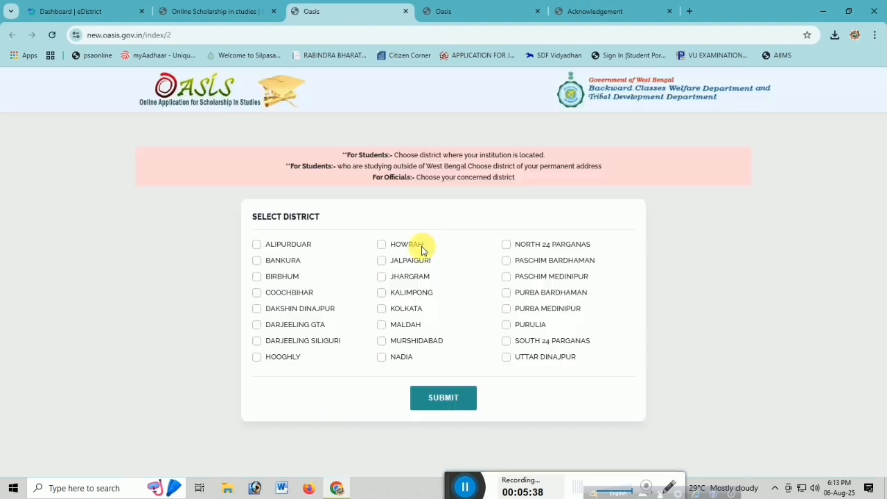
{"action": "left_click", "coordinate": [507, 277]}
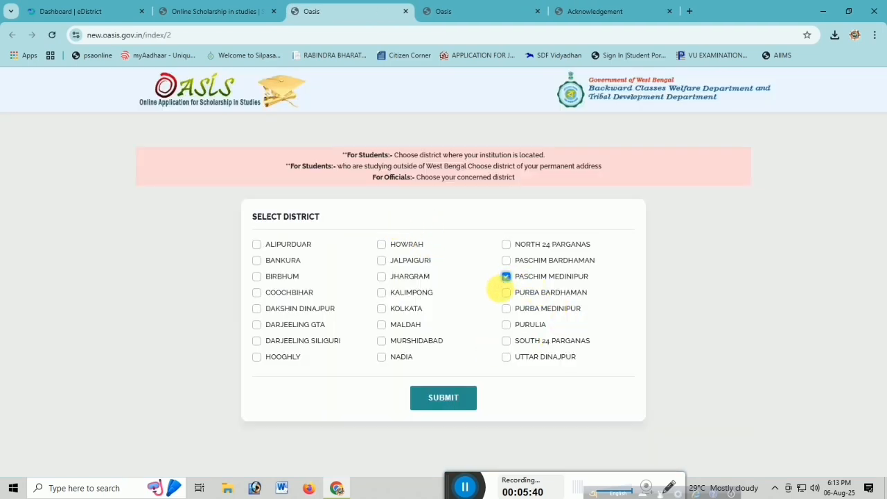
{"action": "left_click", "coordinate": [441, 398]}
{"action": "left_click", "coordinate": [489, 119]}
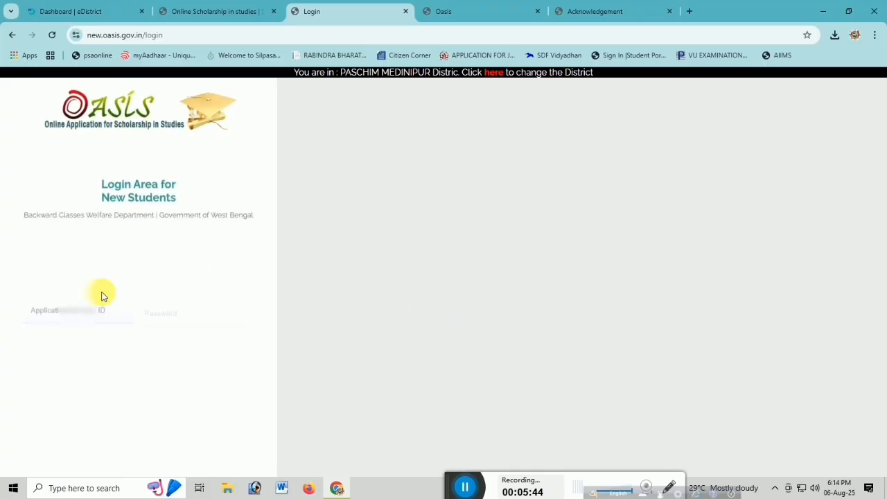
Log in for session 2025-26 with the application ID, the new account password and the displayed captcha.
{"action": "key", "text": "ctrl+v"}
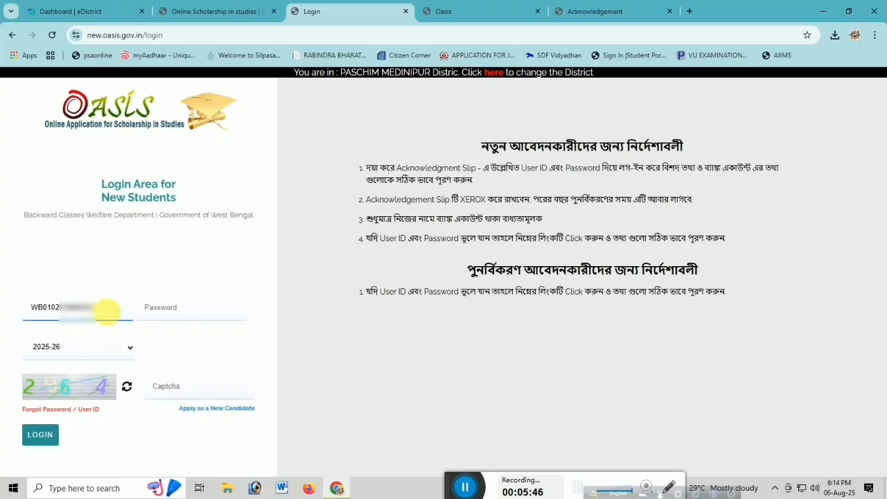
{"action": "left_click", "coordinate": [161, 314]}
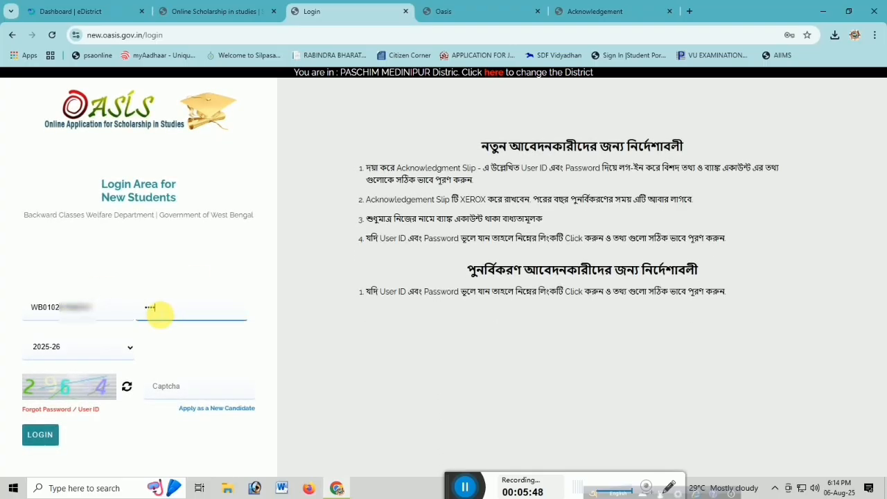
{"action": "key", "text": "Tab"}
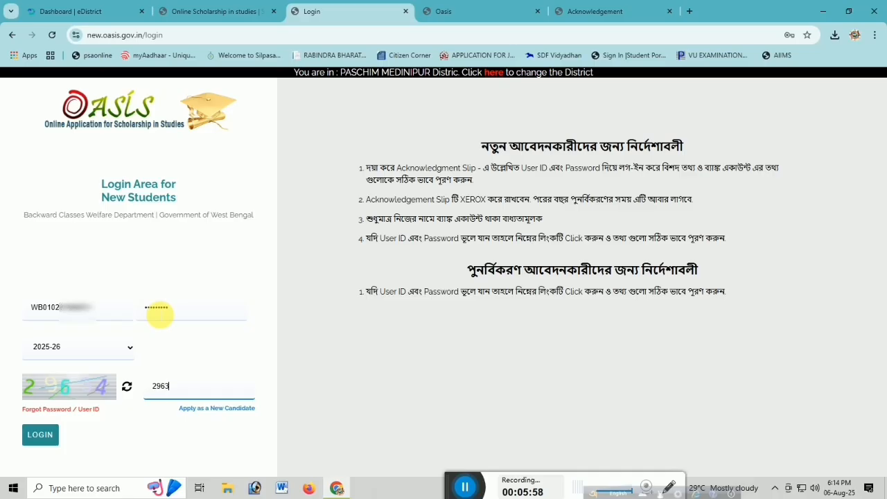
{"action": "left_click", "coordinate": [50, 433]}
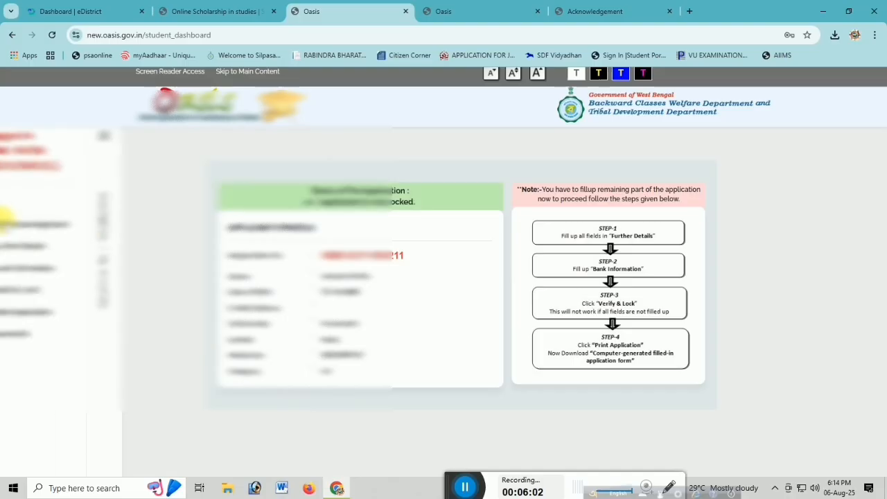
Open the Step 1 Further Details form and review the prefilled primary and caste certificate details.
{"action": "left_click", "coordinate": [78, 246]}
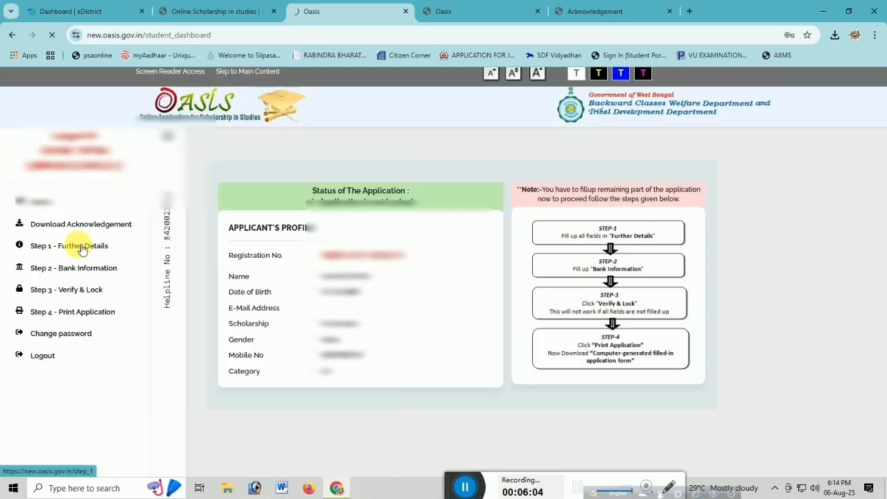
{"action": "scroll", "coordinate": [509, 266], "scroll_direction": "down", "scroll_amount": 2}
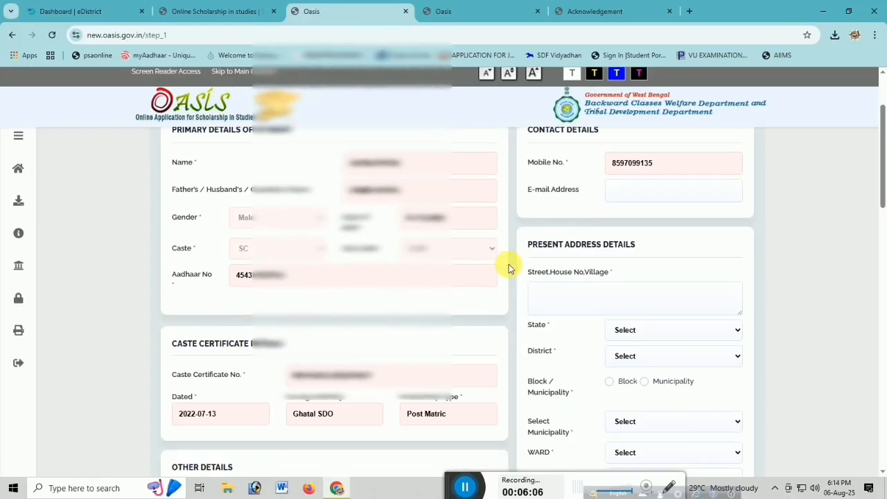
{"action": "scroll", "coordinate": [509, 264], "scroll_direction": "down", "scroll_amount": 1}
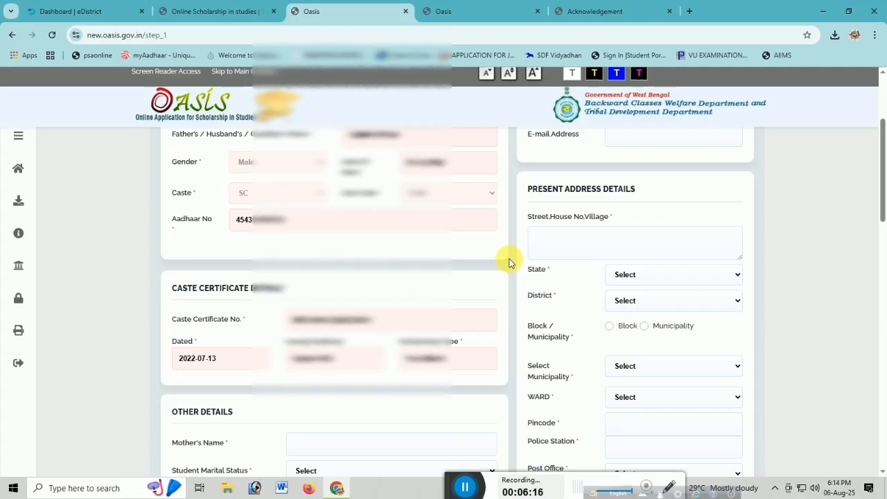
{"action": "scroll", "coordinate": [511, 260], "scroll_direction": "down", "scroll_amount": 2}
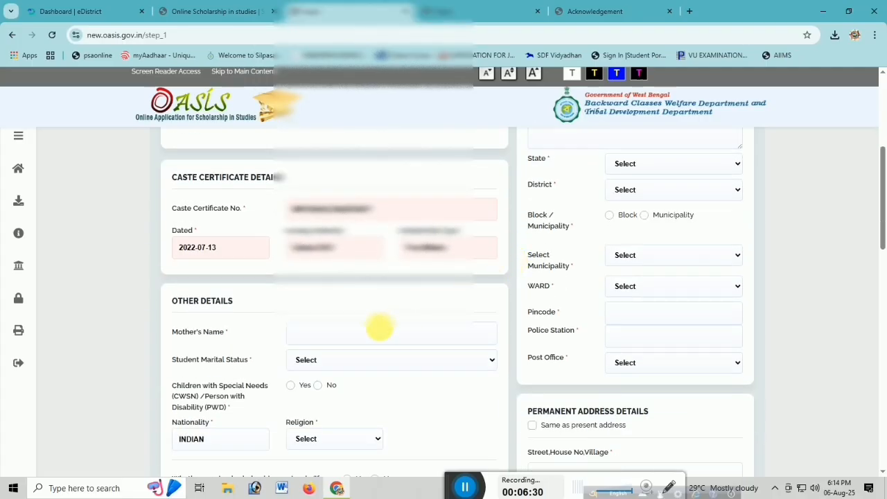
Set the student's marital status to Un-Married and answer No to special needs/disability in the other details.
{"action": "left_click", "coordinate": [329, 336]}
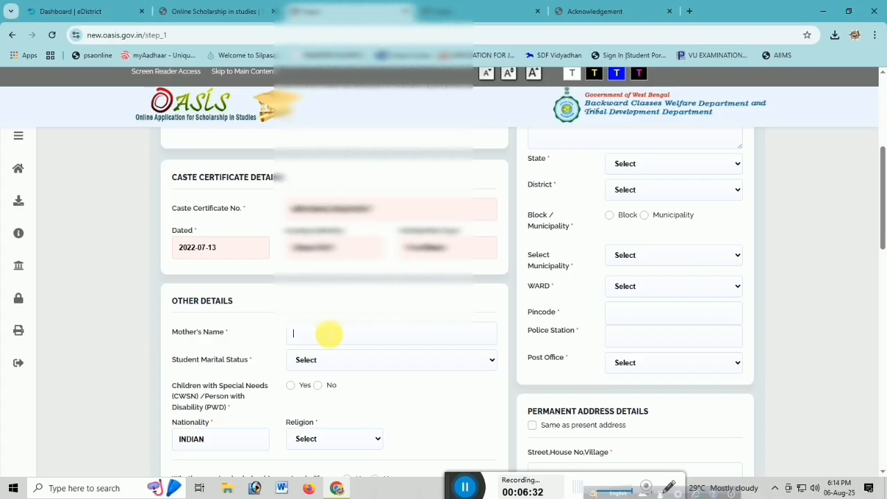
{"action": "scroll", "coordinate": [328, 335], "scroll_direction": "down", "scroll_amount": 2}
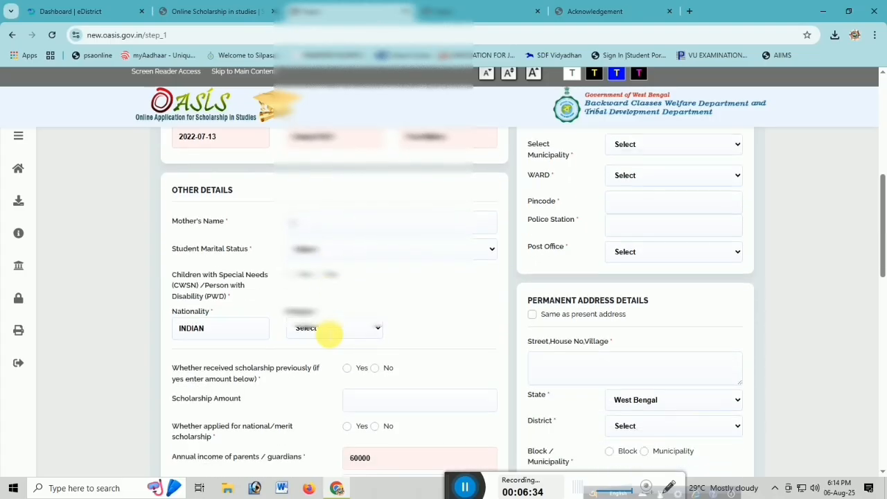
{"action": "scroll", "coordinate": [326, 334], "scroll_direction": "down", "scroll_amount": 1}
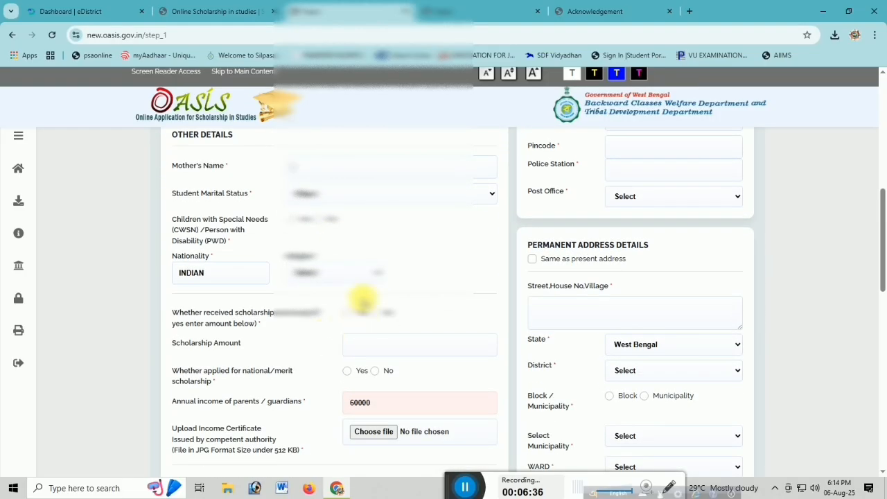
{"action": "scroll", "coordinate": [655, 232], "scroll_direction": "up", "scroll_amount": 2}
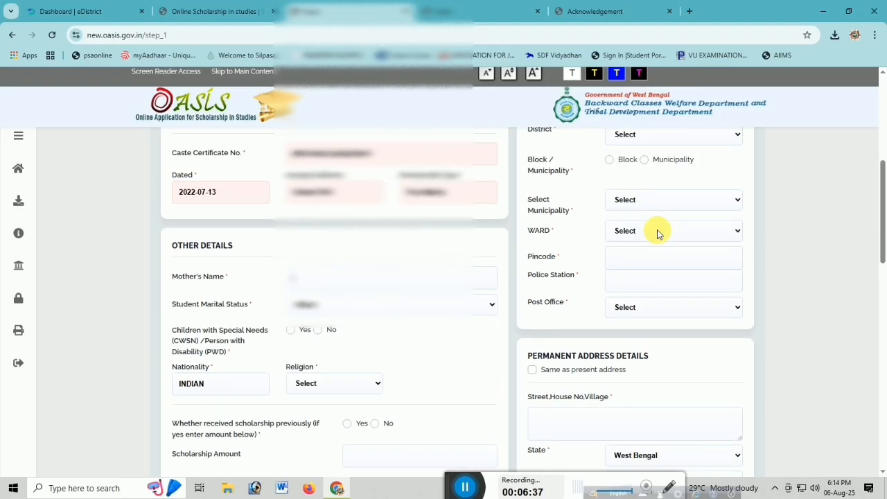
{"action": "left_click", "coordinate": [337, 281]}
{"action": "left_click", "coordinate": [344, 305]}
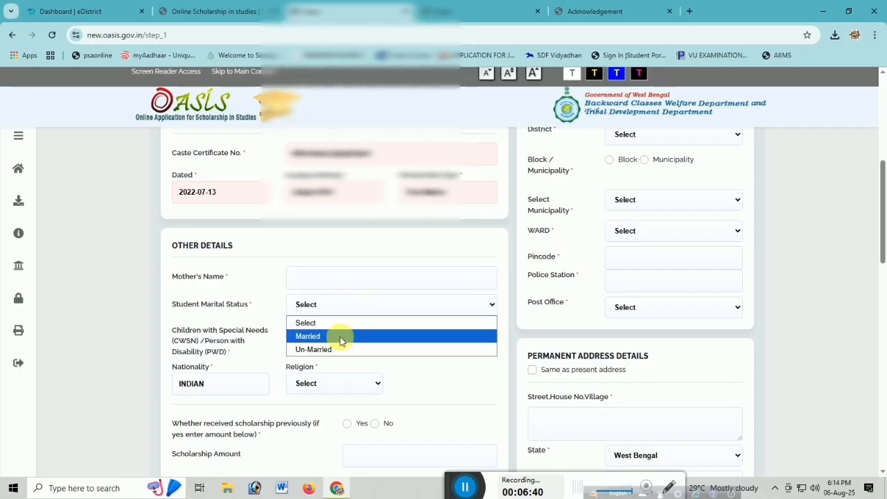
{"action": "left_click", "coordinate": [335, 350]}
{"action": "scroll", "coordinate": [406, 348], "scroll_direction": "down", "scroll_amount": 1}
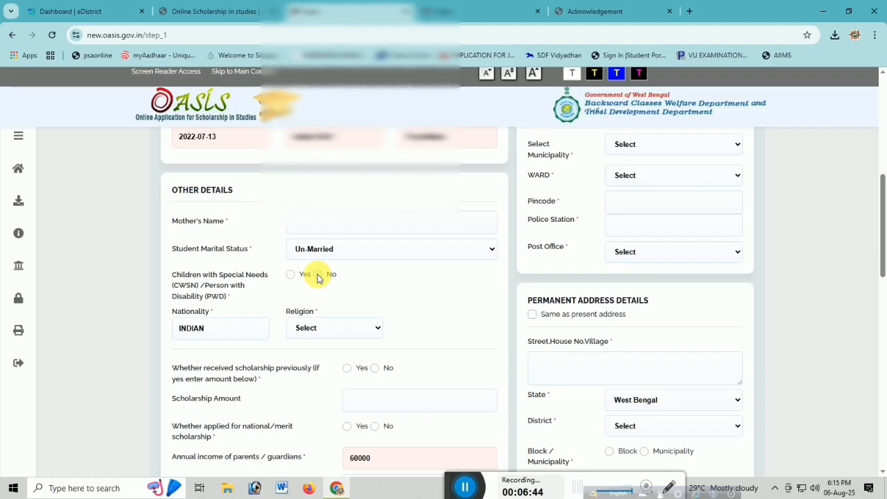
{"action": "left_click", "coordinate": [317, 274]}
Set the religion to Hindu and answer No to both the previously received scholarship and the national/merit scholarship questions.
{"action": "scroll", "coordinate": [412, 295], "scroll_direction": "down", "scroll_amount": 2}
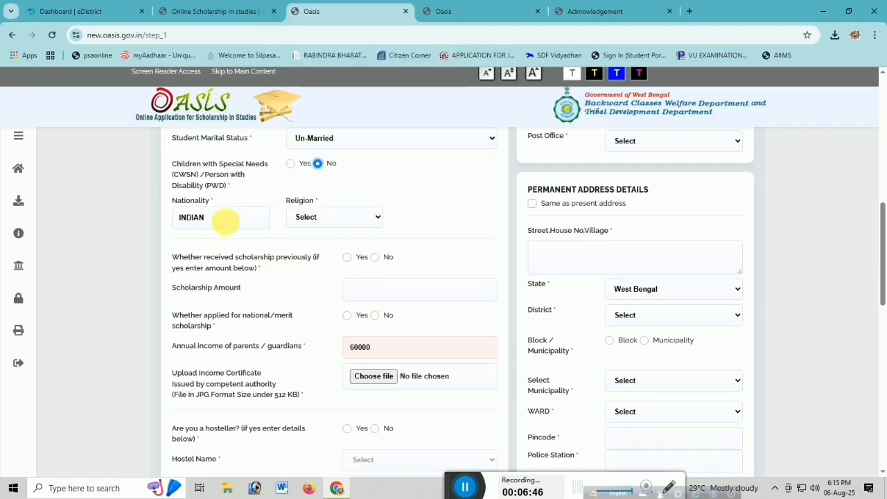
{"action": "left_click", "coordinate": [341, 221]}
{"action": "left_click", "coordinate": [333, 250]}
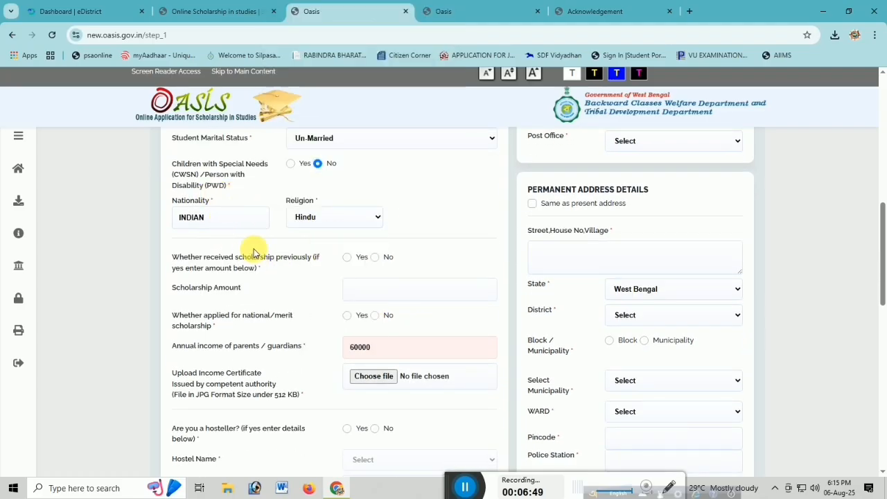
{"action": "left_click", "coordinate": [375, 257]}
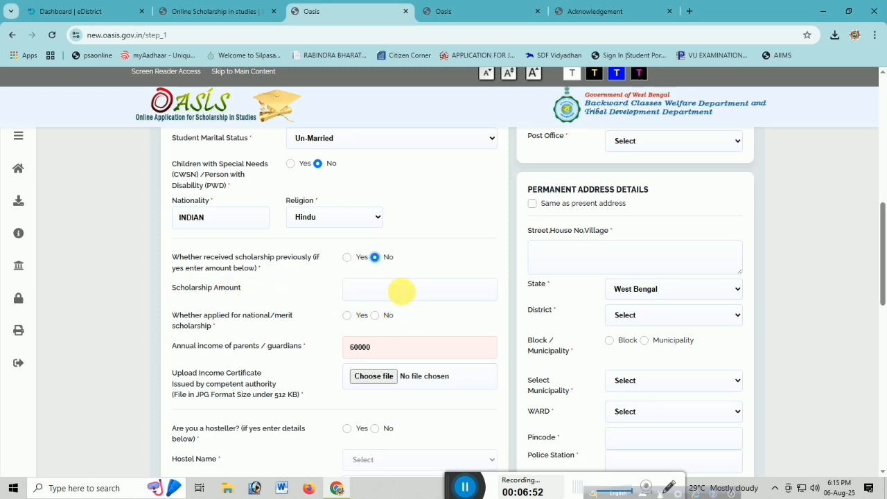
{"action": "left_click", "coordinate": [375, 315]}
{"action": "scroll", "coordinate": [469, 317], "scroll_direction": "down", "scroll_amount": 1}
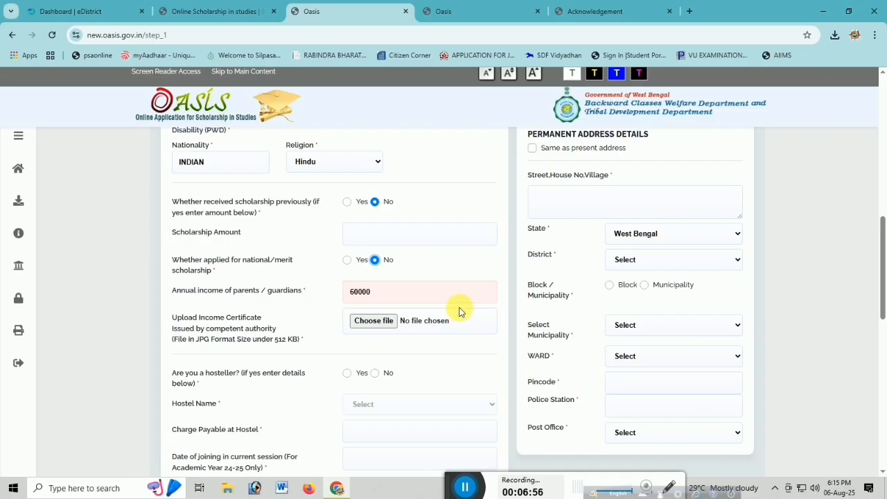
Check the hostel fields that Yes enables and answer No to the hosteller question.
{"action": "scroll", "coordinate": [448, 312], "scroll_direction": "down", "scroll_amount": 2}
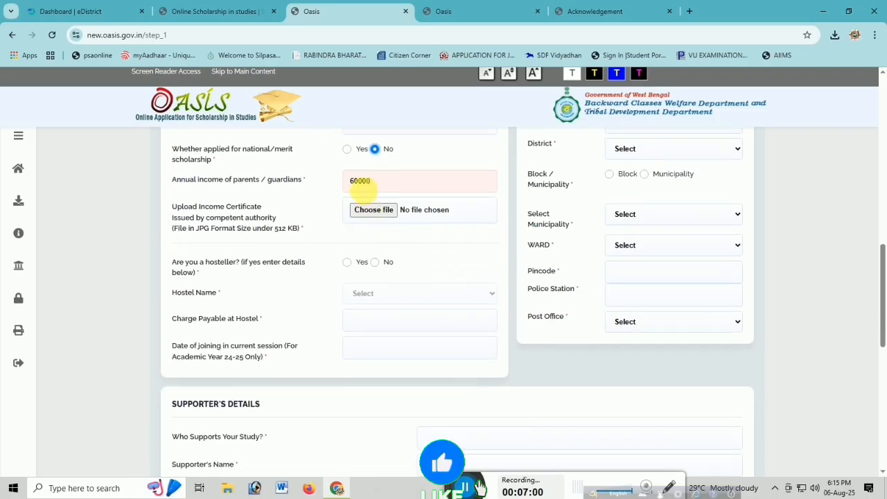
{"action": "left_click_drag", "start_coordinate": [177, 273], "coordinate": [321, 270]}
{"action": "left_click", "coordinate": [374, 263]}
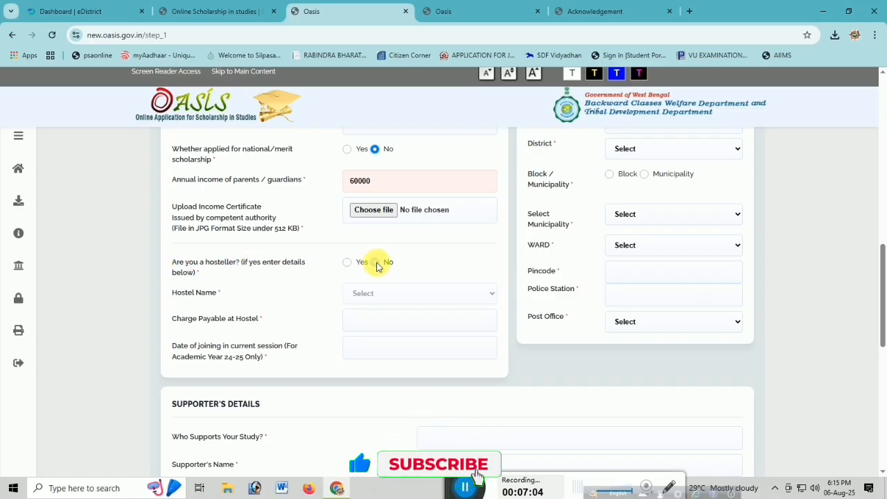
{"action": "left_click", "coordinate": [347, 264]}
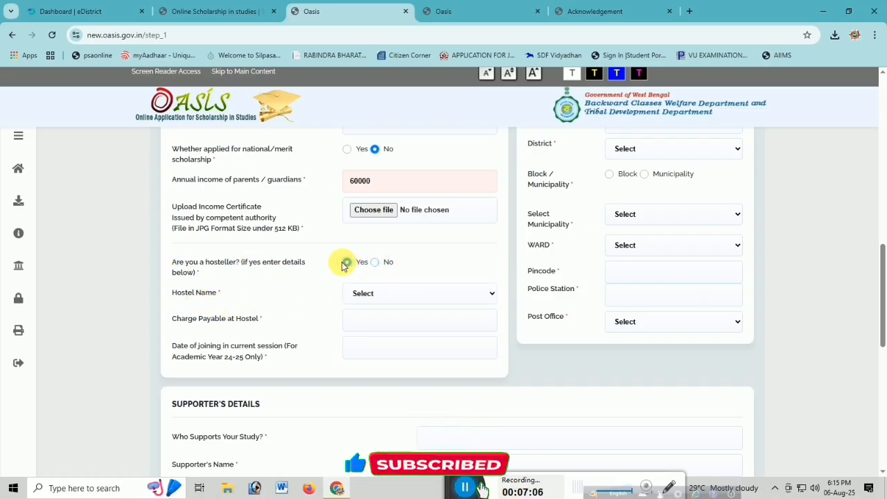
{"action": "left_click", "coordinate": [373, 293]}
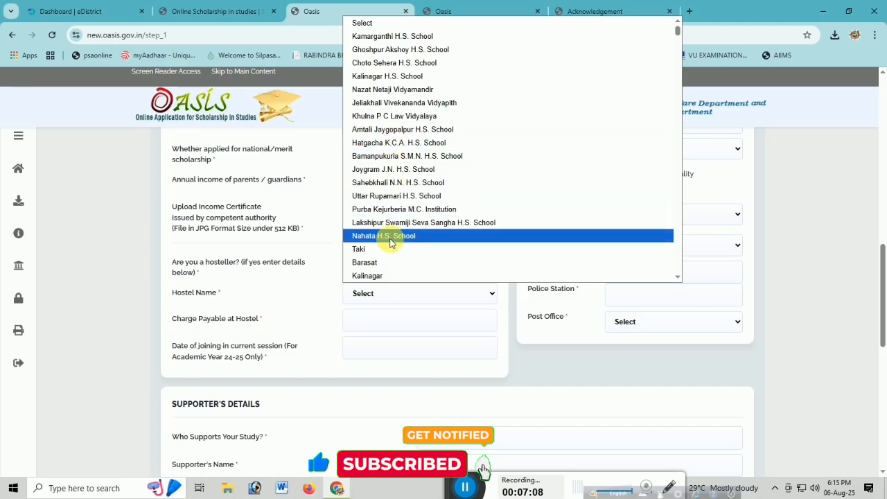
{"action": "left_click", "coordinate": [372, 292]}
{"action": "left_click", "coordinate": [370, 321]}
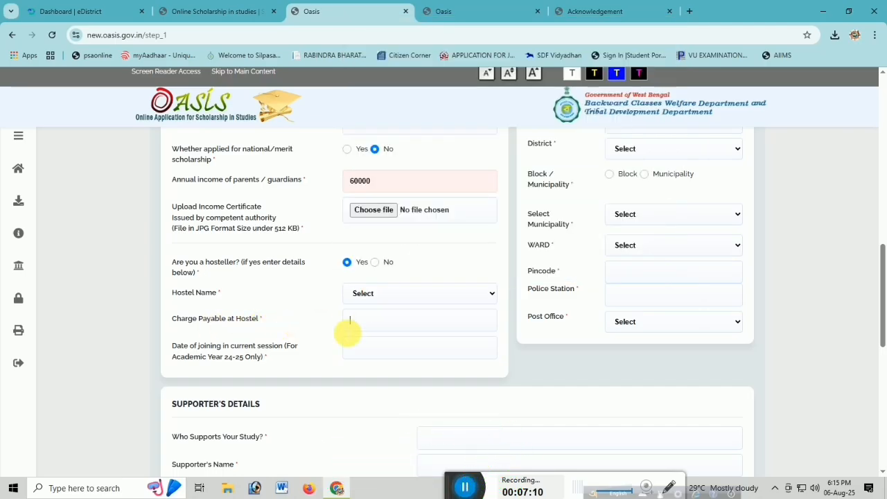
{"action": "left_click", "coordinate": [375, 262]}
Enter FATHER as the person supporting the study and FARMER as the supporter's occupation in the supporter's details.
{"action": "scroll", "coordinate": [416, 353], "scroll_direction": "down", "scroll_amount": 1}
{"action": "scroll", "coordinate": [420, 356], "scroll_direction": "down", "scroll_amount": 1}
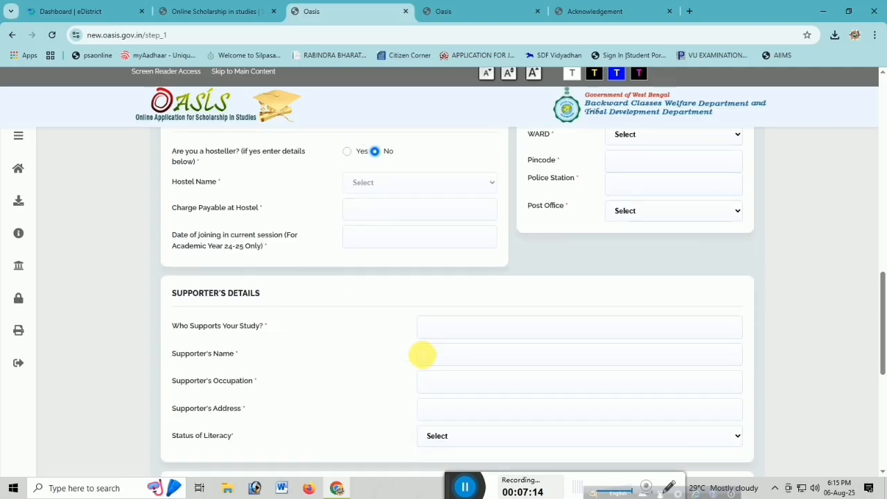
{"action": "scroll", "coordinate": [437, 349], "scroll_direction": "down", "scroll_amount": 2}
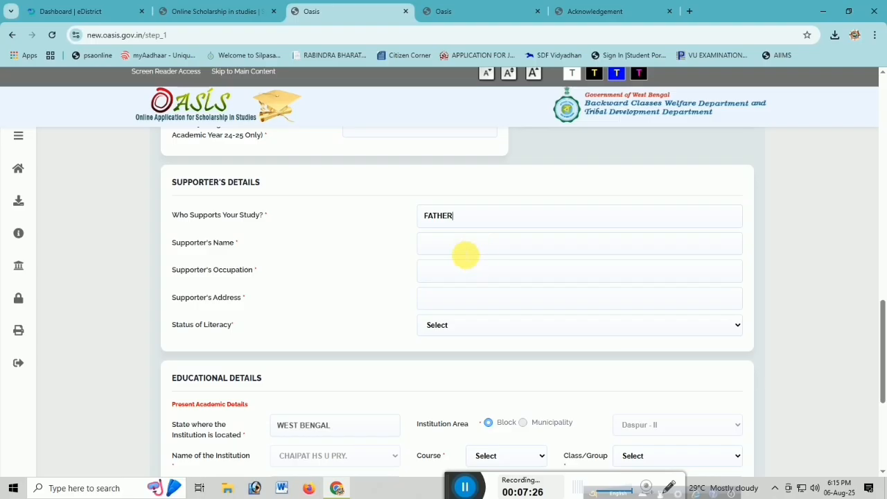
{"action": "left_click", "coordinate": [472, 246]}
{"action": "left_click", "coordinate": [484, 280]}
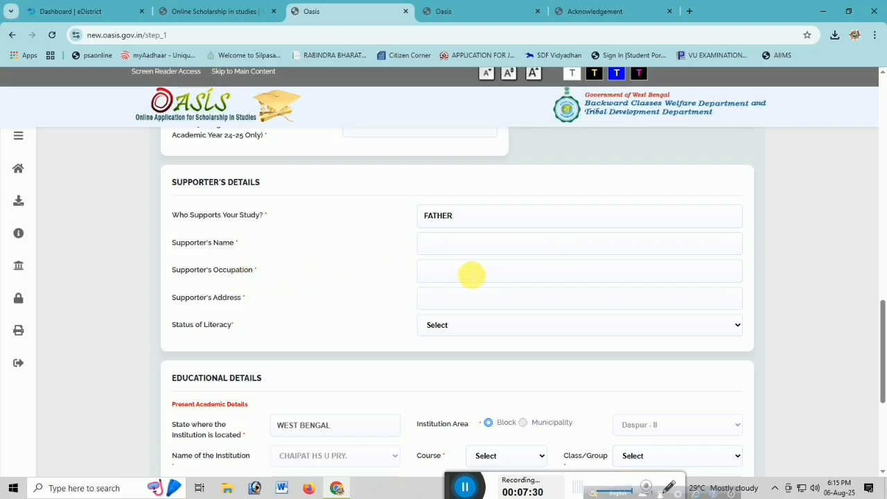
{"action": "type", "text": "FARMER"}
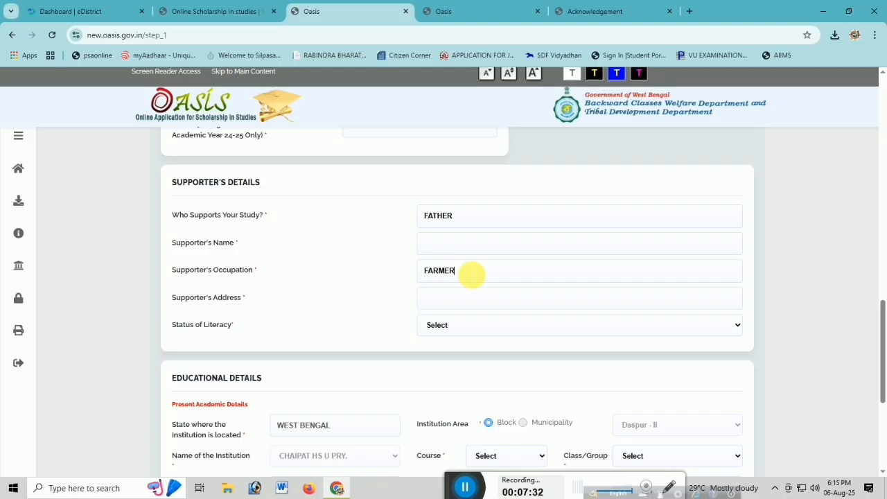
{"action": "left_click", "coordinate": [458, 300]}
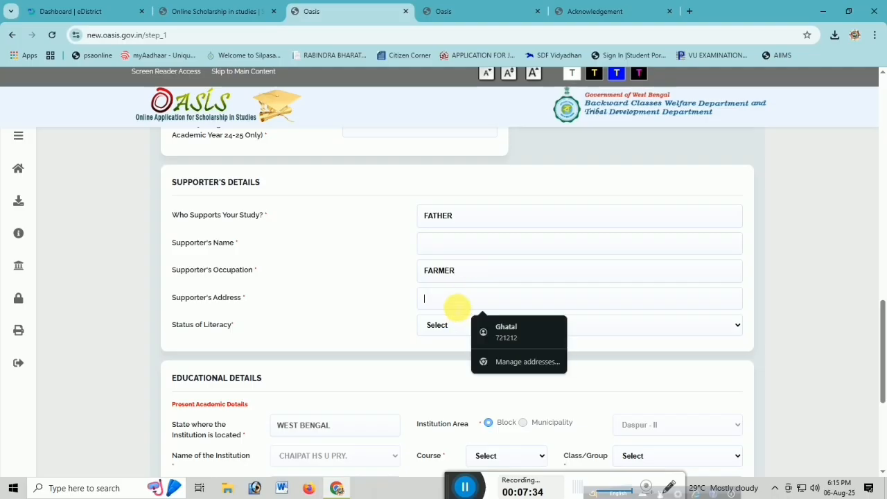
{"action": "left_click", "coordinate": [284, 337]}
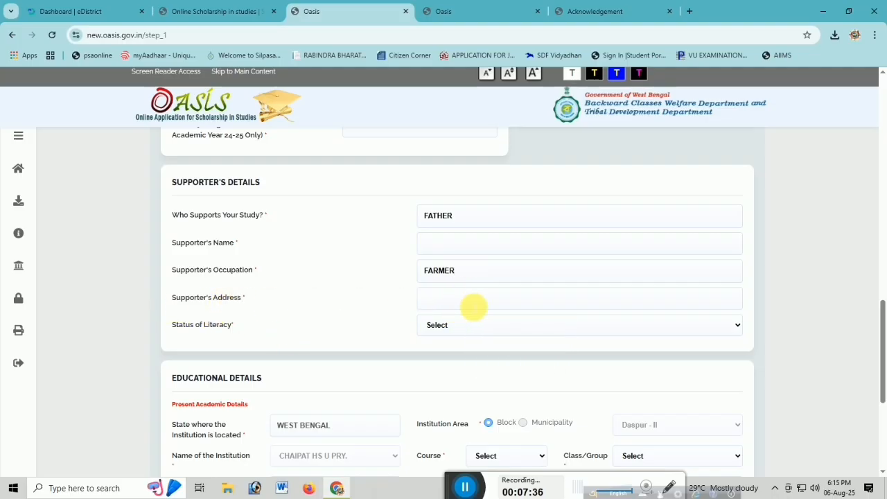
{"action": "left_click", "coordinate": [477, 302]}
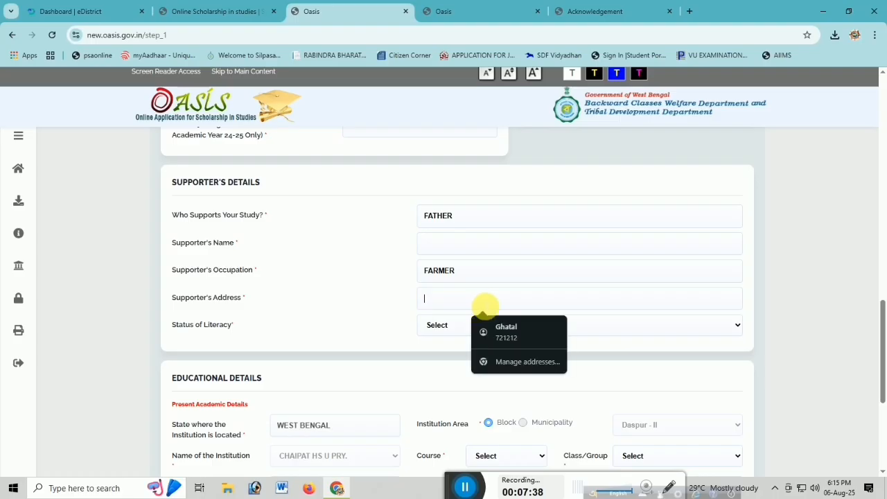
{"action": "left_click", "coordinate": [340, 317]}
Set the status of literacy to Both Parents are Literate in the supporter's details.
{"action": "left_click", "coordinate": [443, 324]}
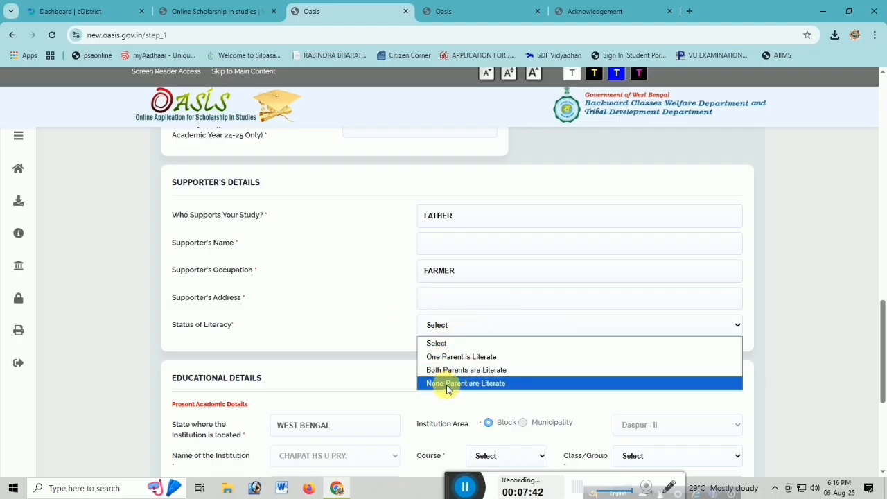
{"action": "left_click", "coordinate": [472, 385]}
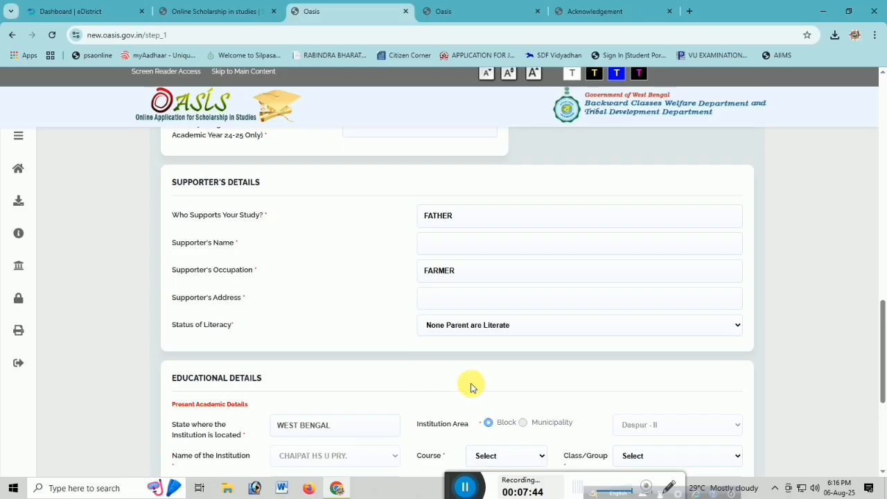
{"action": "left_click", "coordinate": [465, 325]}
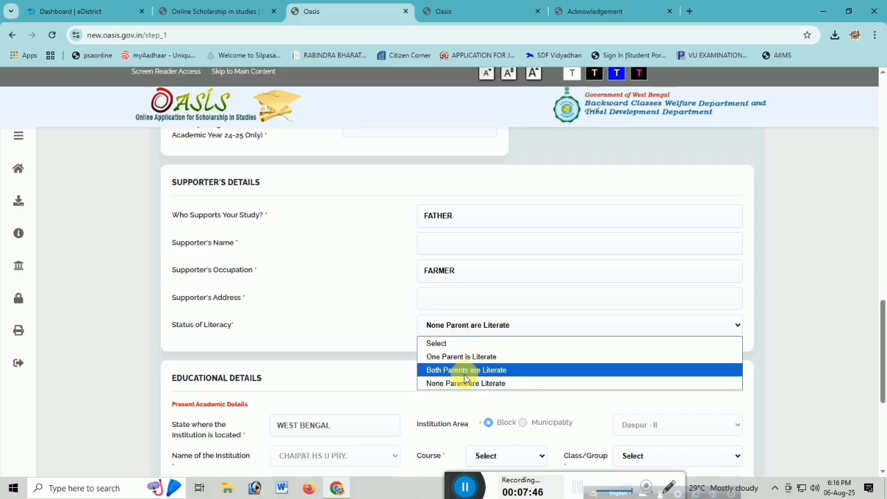
{"action": "left_click", "coordinate": [465, 370]}
Choose XI as the course in the present academic details and look at the calendar for the date of joining the class.
{"action": "scroll", "coordinate": [451, 370], "scroll_direction": "down", "scroll_amount": 2}
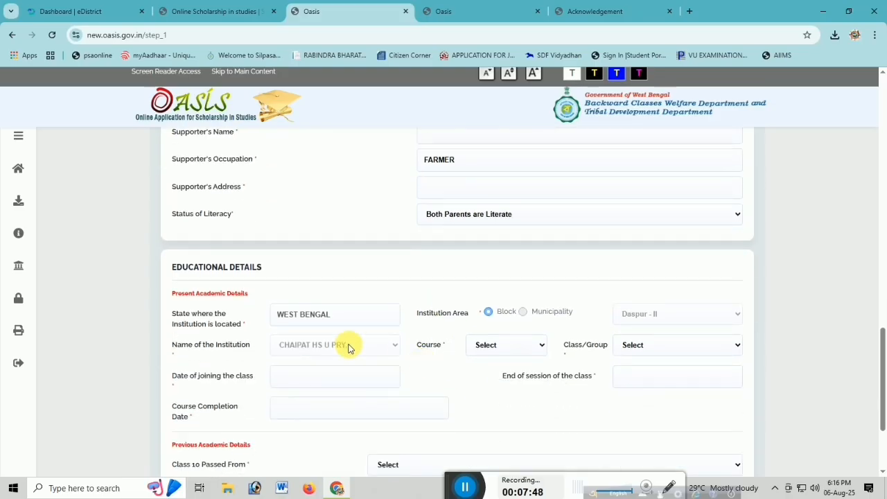
{"action": "scroll", "coordinate": [348, 348], "scroll_direction": "down", "scroll_amount": 1}
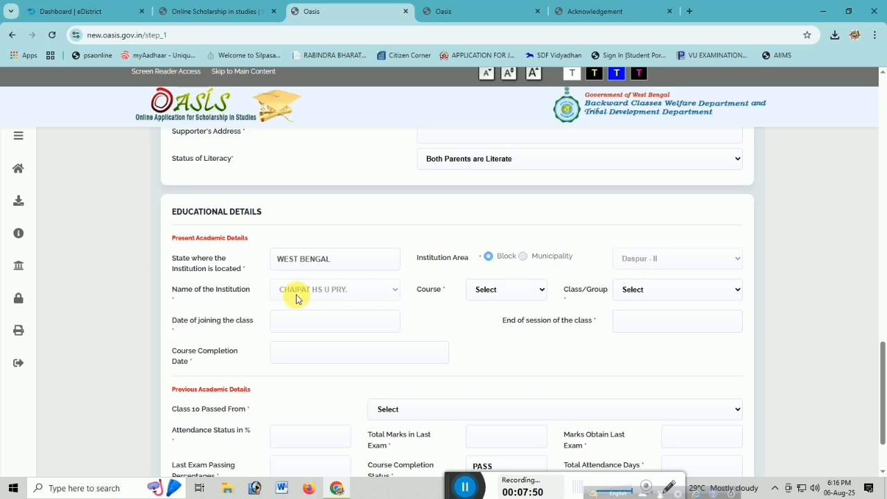
{"action": "left_click", "coordinate": [489, 290]}
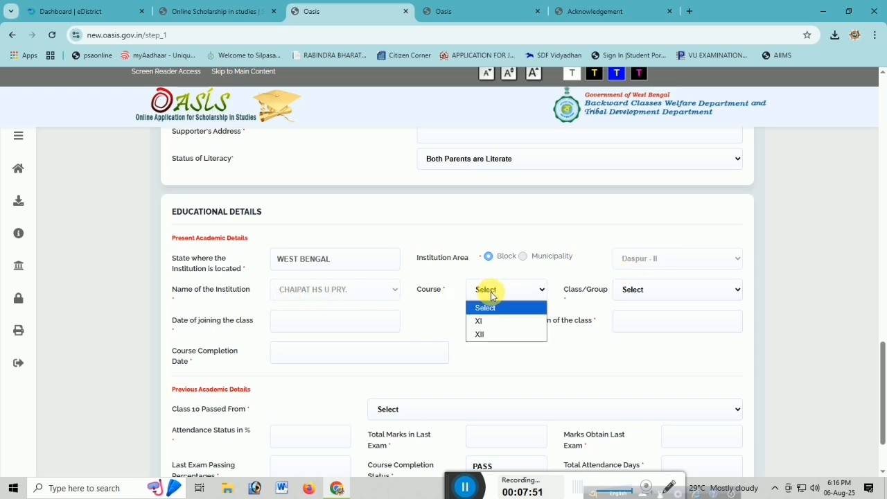
{"action": "left_click", "coordinate": [490, 328]}
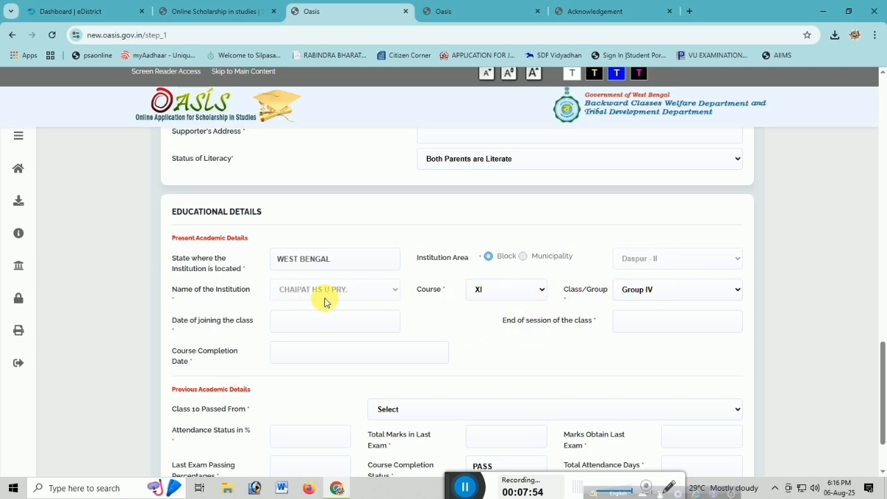
{"action": "left_click", "coordinate": [307, 329]}
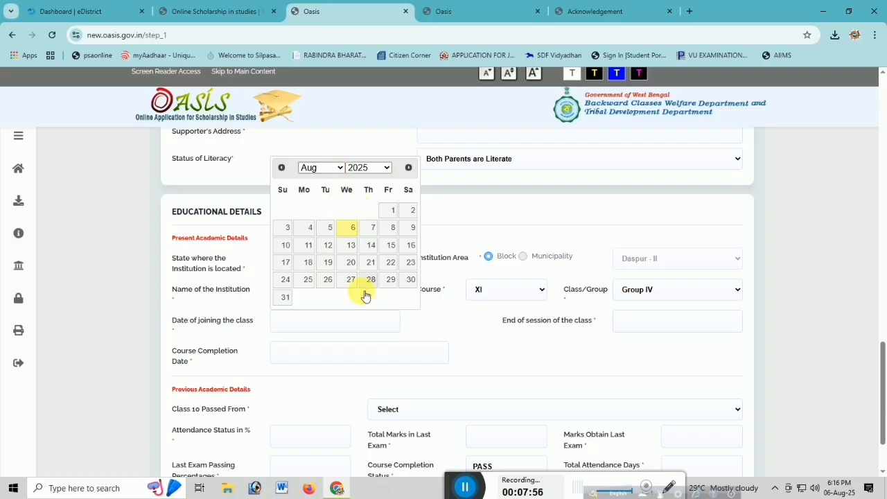
{"action": "left_click", "coordinate": [434, 335]}
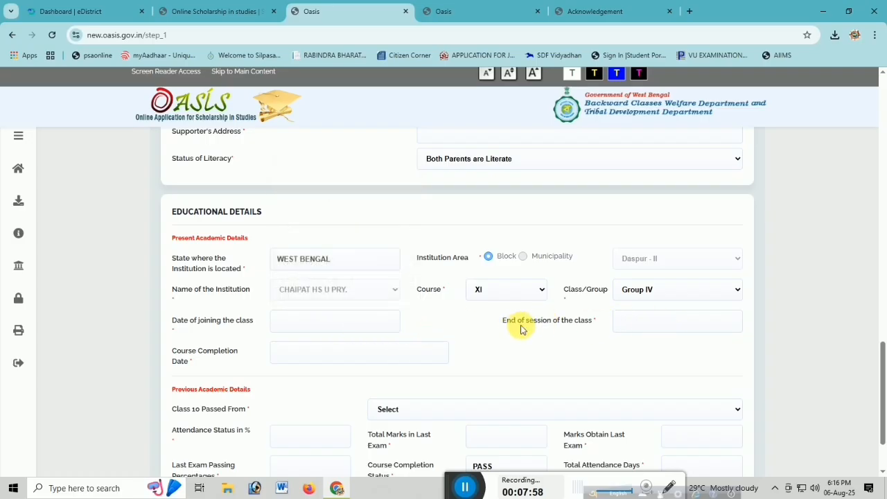
Set the end of session of the class to 2026-06-30.
{"action": "left_click", "coordinate": [641, 330]}
{"action": "left_click", "coordinate": [711, 168]}
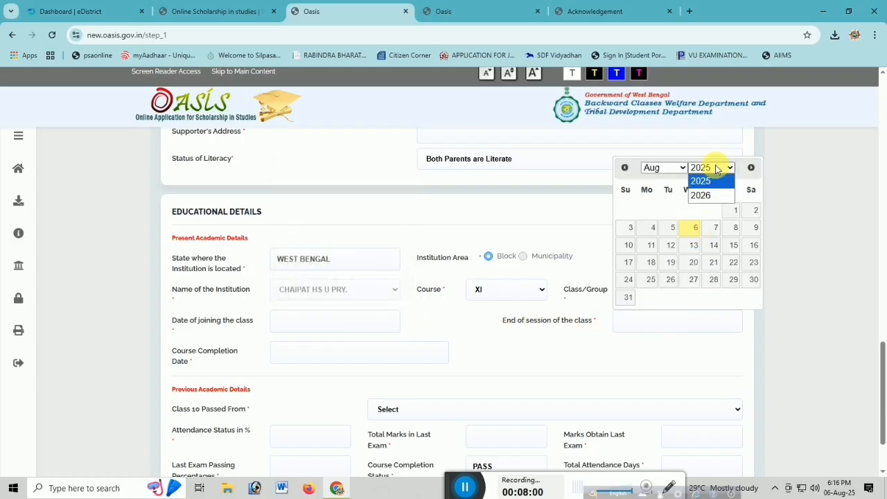
{"action": "left_click", "coordinate": [710, 195]}
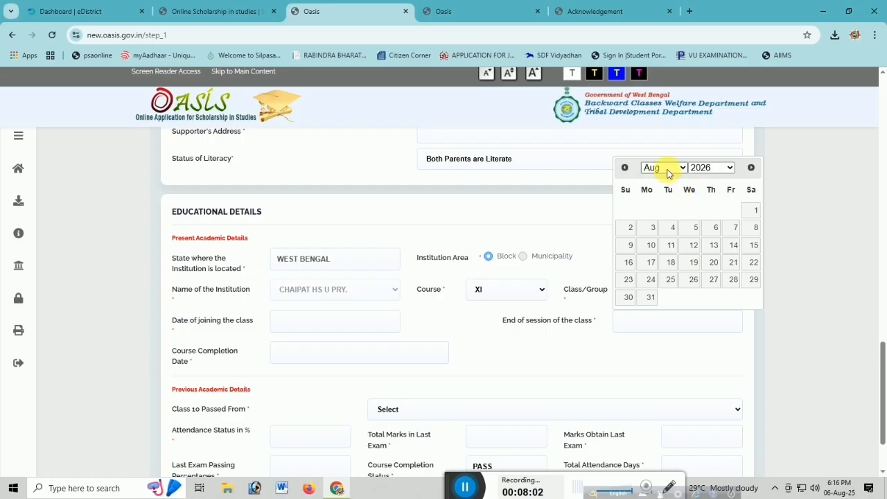
{"action": "left_click", "coordinate": [666, 168]}
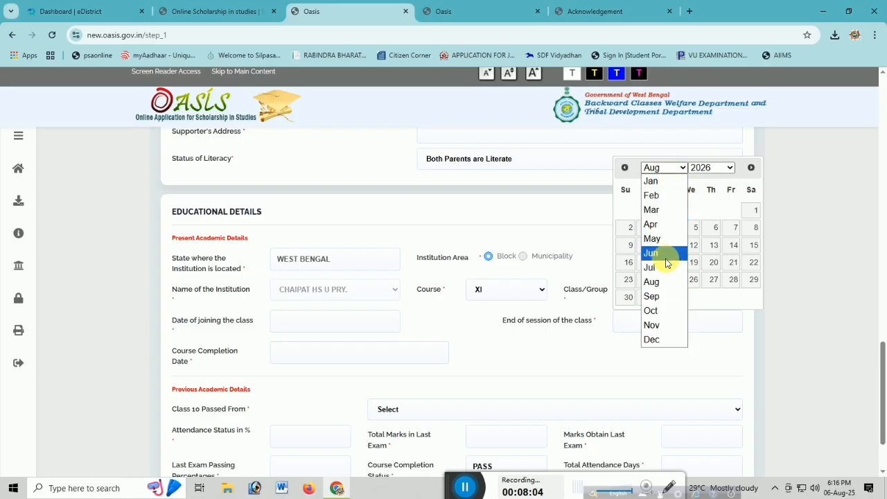
{"action": "left_click", "coordinate": [655, 253]}
{"action": "left_click", "coordinate": [668, 280]}
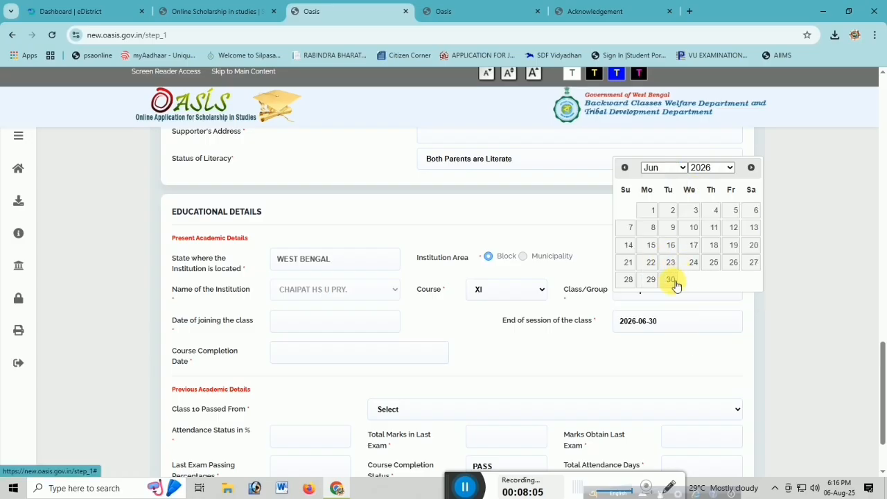
Set the course completion date to 2027-06-30.
{"action": "left_click", "coordinate": [317, 359]}
{"action": "left_click", "coordinate": [373, 200]}
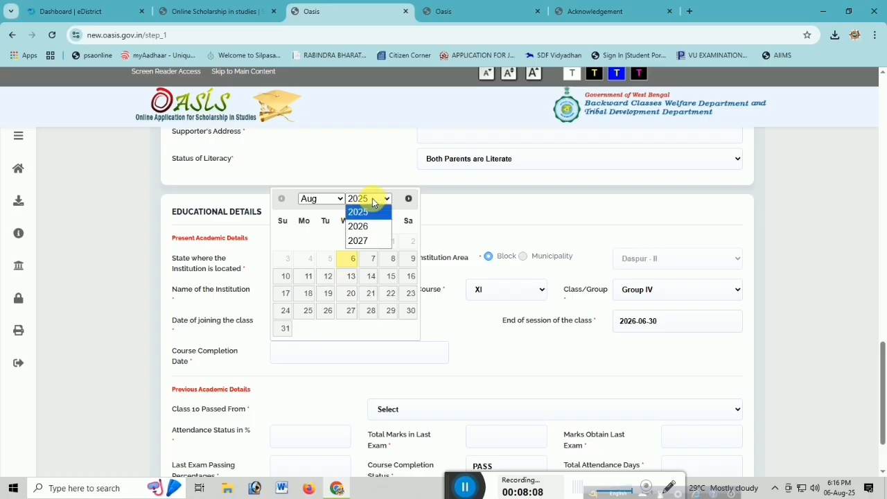
{"action": "left_click", "coordinate": [368, 241]}
{"action": "left_click", "coordinate": [321, 199]}
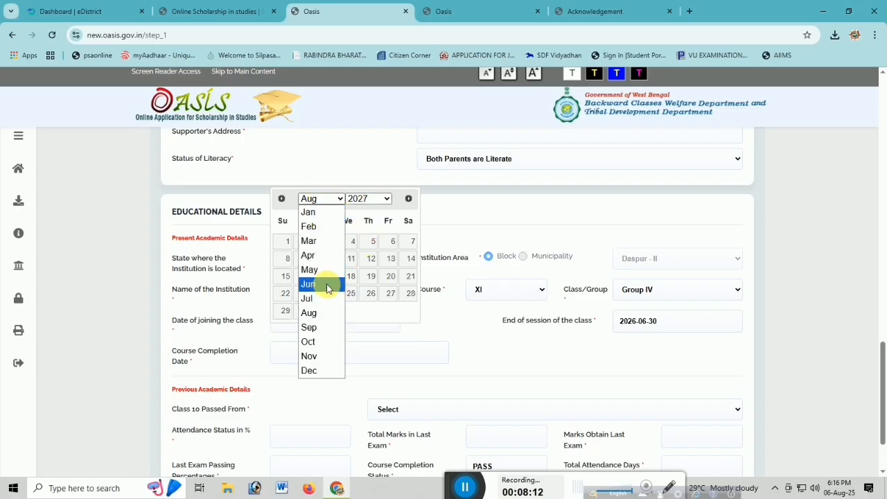
{"action": "left_click", "coordinate": [322, 284]}
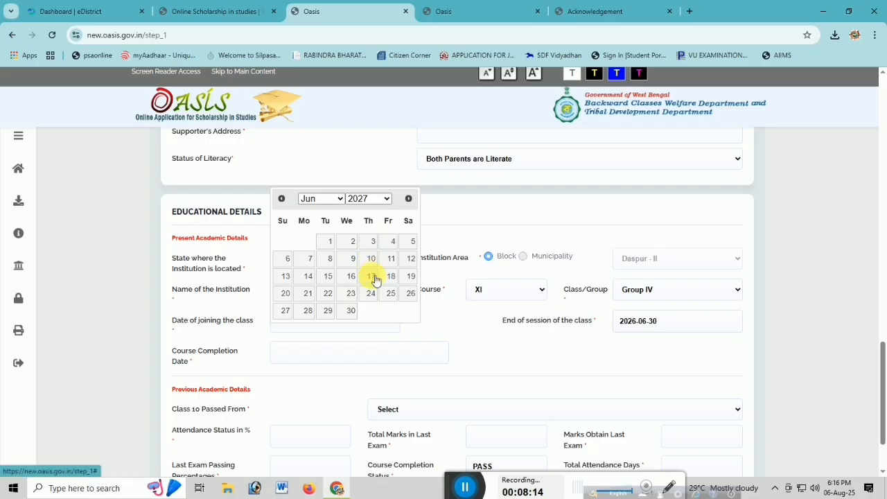
{"action": "left_click", "coordinate": [351, 311]}
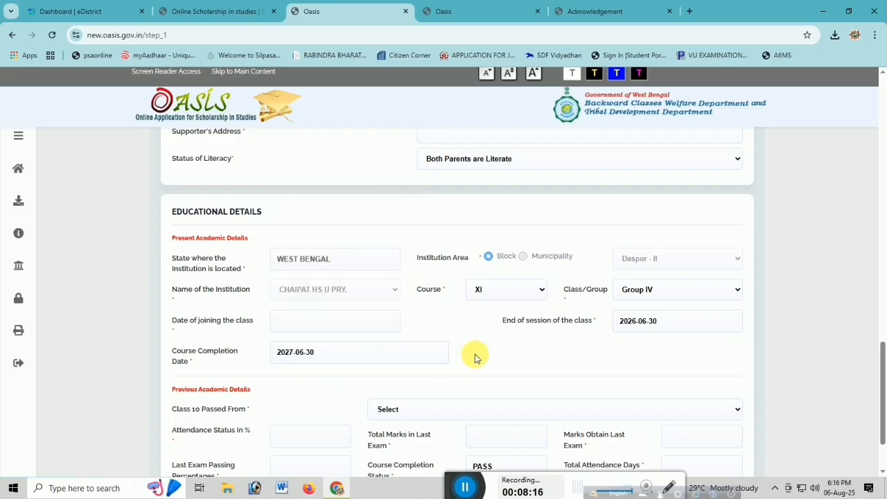
Set Class 10 Passed From to Govt Institute and the attendance status to 80 percent in the previous academic details.
{"action": "scroll", "coordinate": [487, 356], "scroll_direction": "down", "scroll_amount": 2}
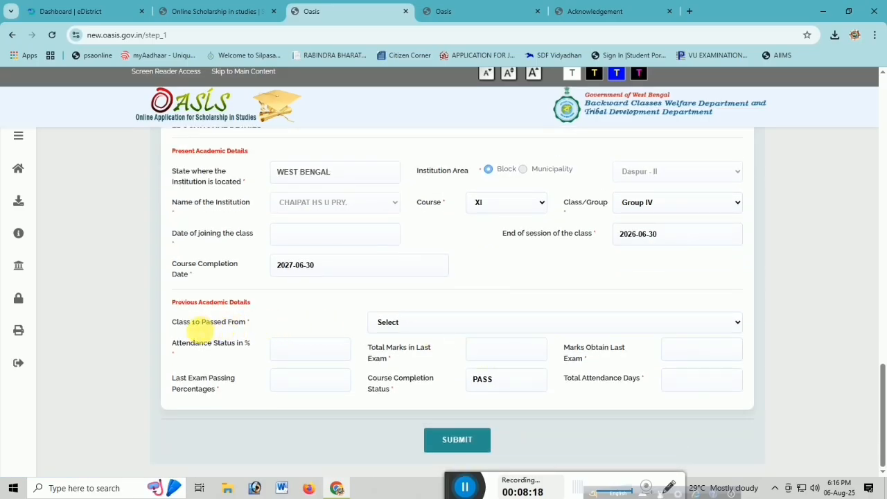
{"action": "left_click", "coordinate": [463, 325]}
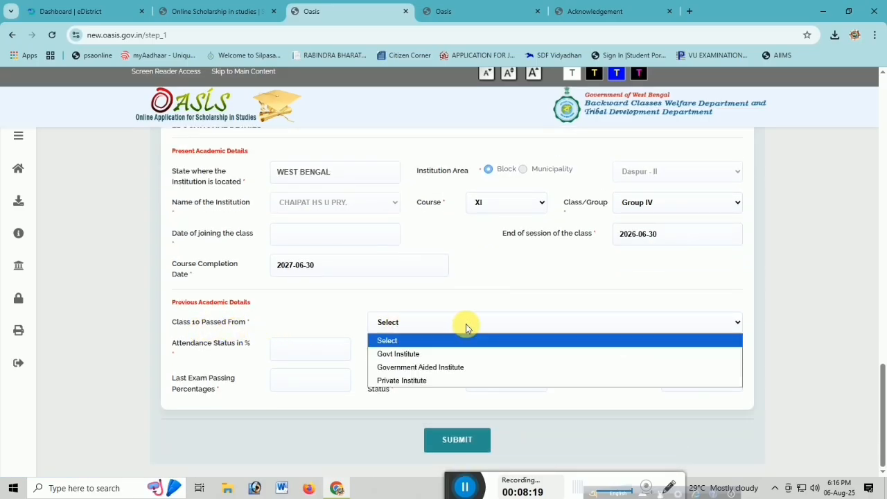
{"action": "left_click", "coordinate": [441, 352]}
{"action": "left_click", "coordinate": [310, 356]}
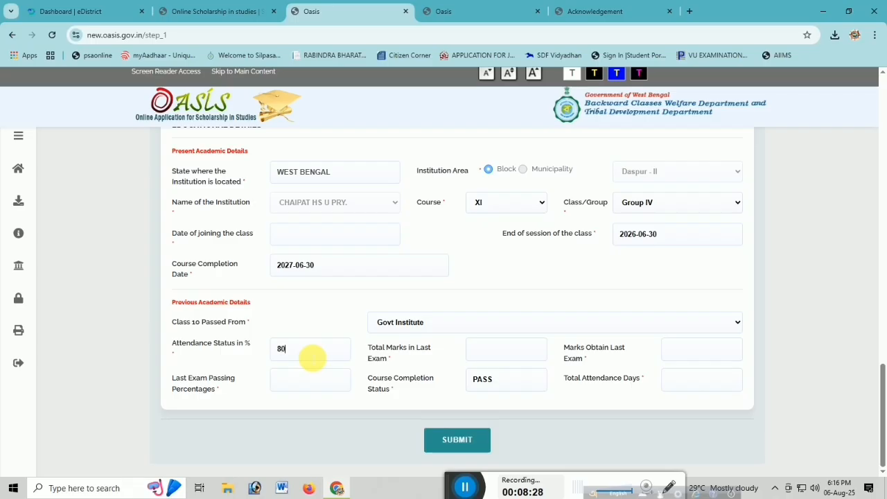
Enter 700 total marks and 288 marks obtained in the last exam, and set the total attendance days to 180.
{"action": "left_click", "coordinate": [514, 359]}
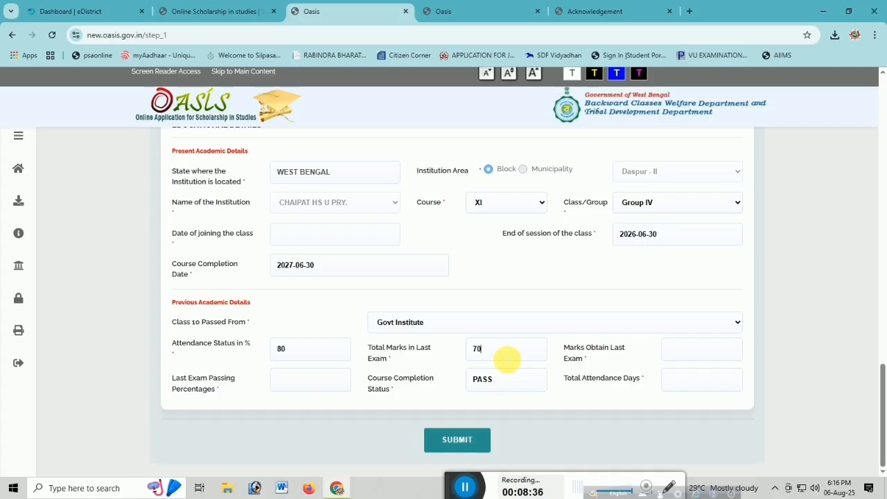
{"action": "left_click", "coordinate": [720, 357]}
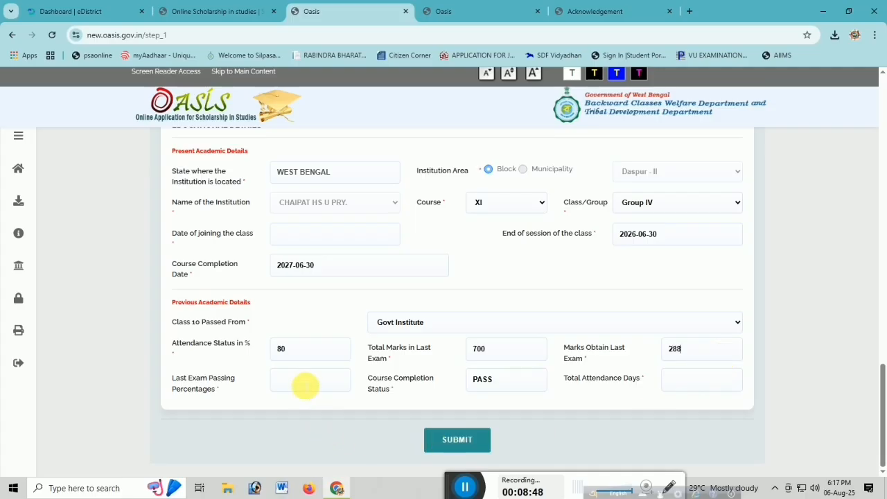
{"action": "left_click", "coordinate": [298, 382]}
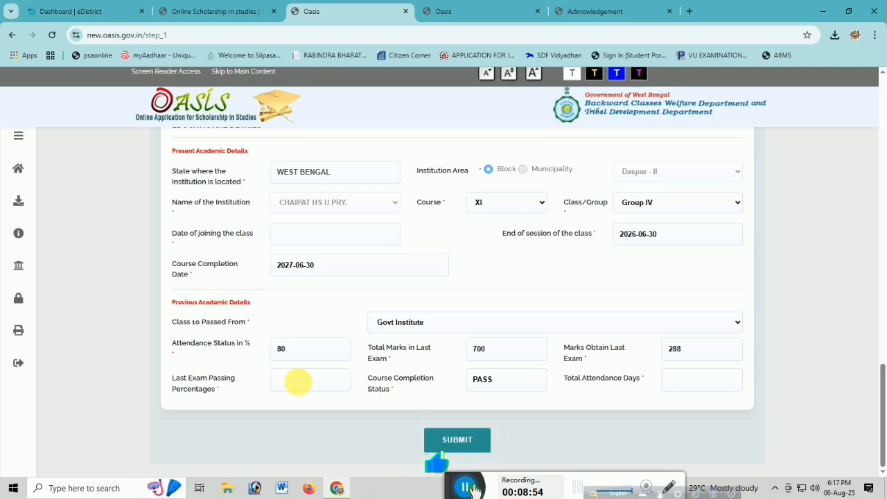
{"action": "left_click", "coordinate": [717, 384]}
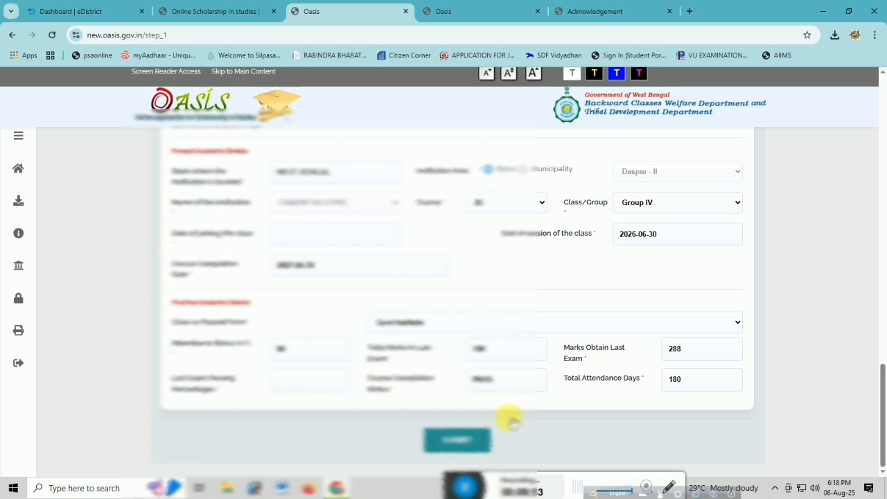
Set the present address to state WEST BENGAL and district PASCHIM MEDINIPUR, with Block as the area type.
{"action": "scroll", "coordinate": [871, 208], "scroll_direction": "up", "scroll_amount": 20}
{"action": "scroll", "coordinate": [872, 215], "scroll_direction": "down", "scroll_amount": 3}
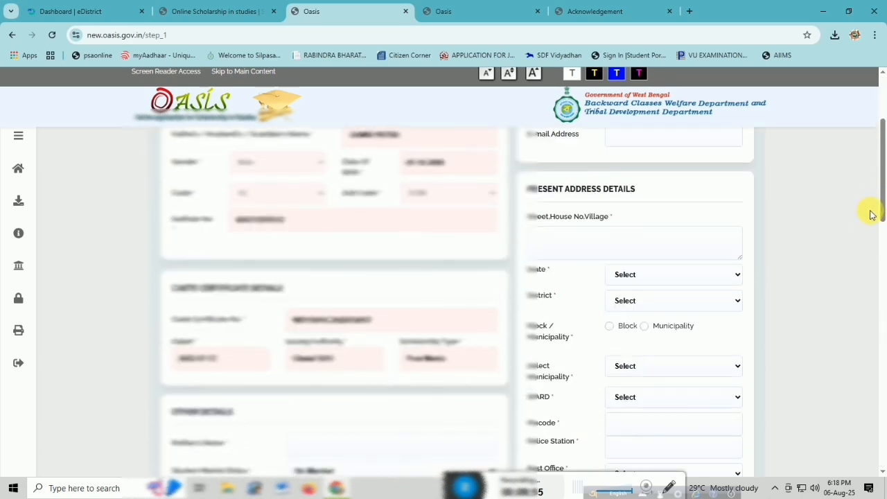
{"action": "left_click", "coordinate": [558, 251]}
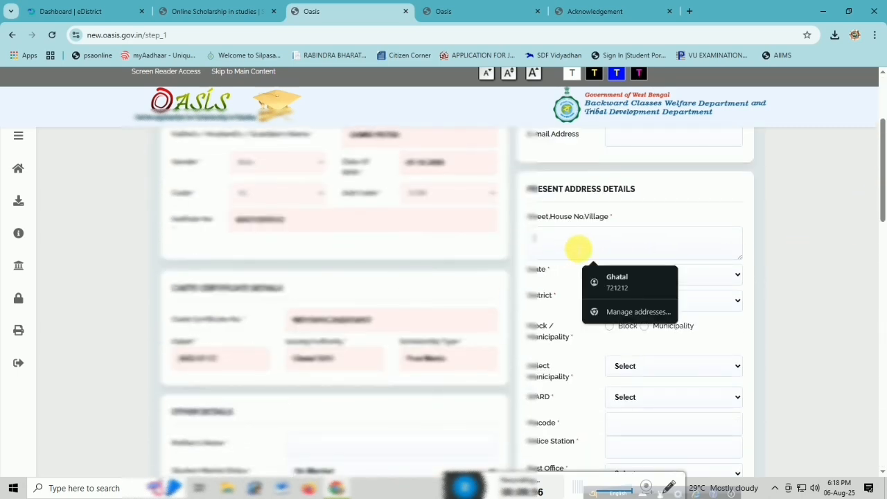
{"action": "left_click", "coordinate": [787, 248]}
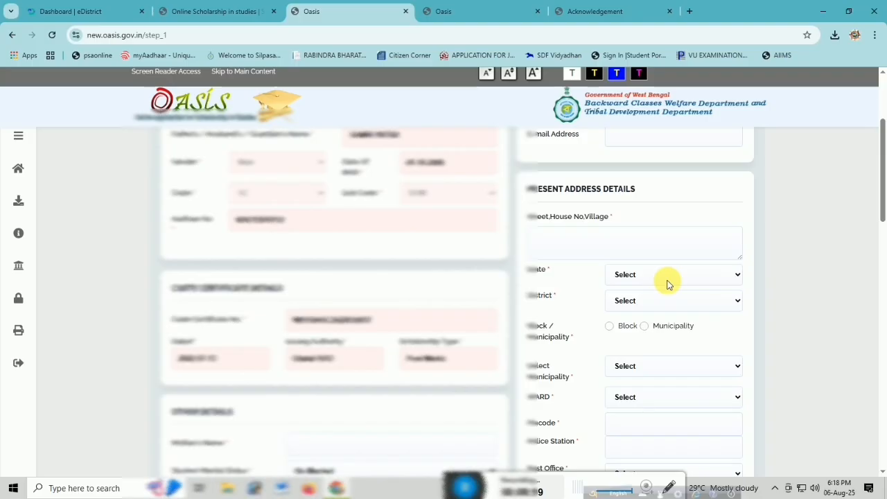
{"action": "left_click", "coordinate": [590, 252]}
{"action": "left_click", "coordinate": [735, 277]}
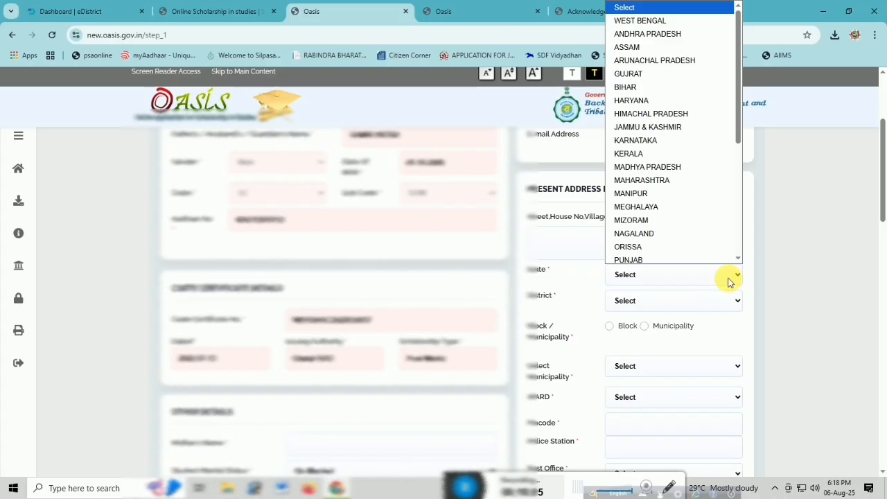
{"action": "key", "text": "Down"}
{"action": "key", "text": "Return"}
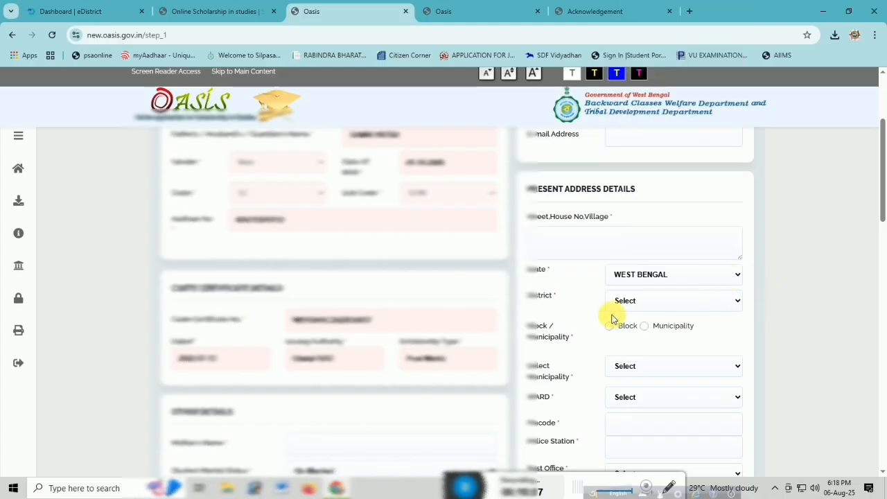
{"action": "left_click", "coordinate": [658, 312]}
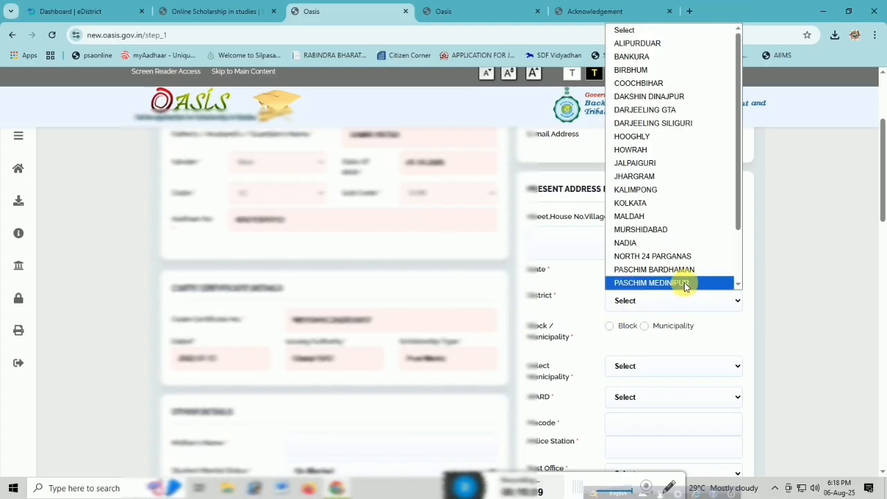
{"action": "left_click", "coordinate": [685, 283]}
{"action": "left_click", "coordinate": [609, 326]}
Choose the student's block and gram panchayat (GP) in the present address details.
{"action": "scroll", "coordinate": [721, 329], "scroll_direction": "down", "scroll_amount": 2}
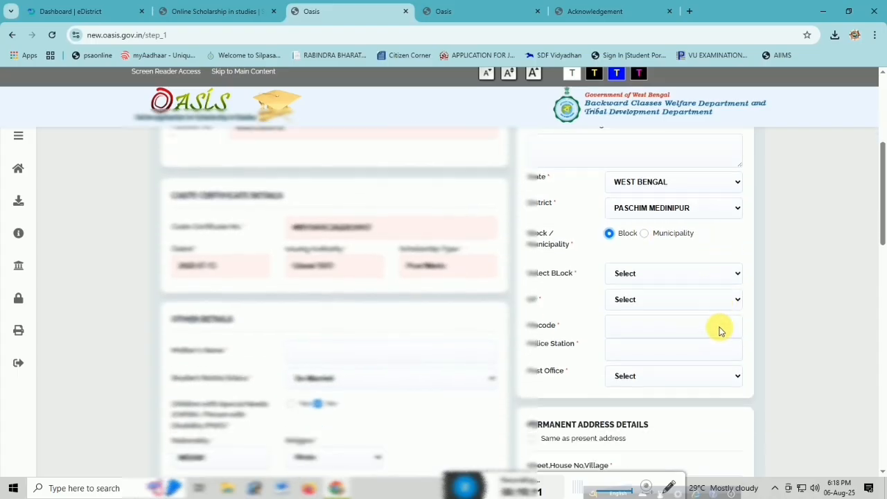
{"action": "left_click", "coordinate": [652, 258]}
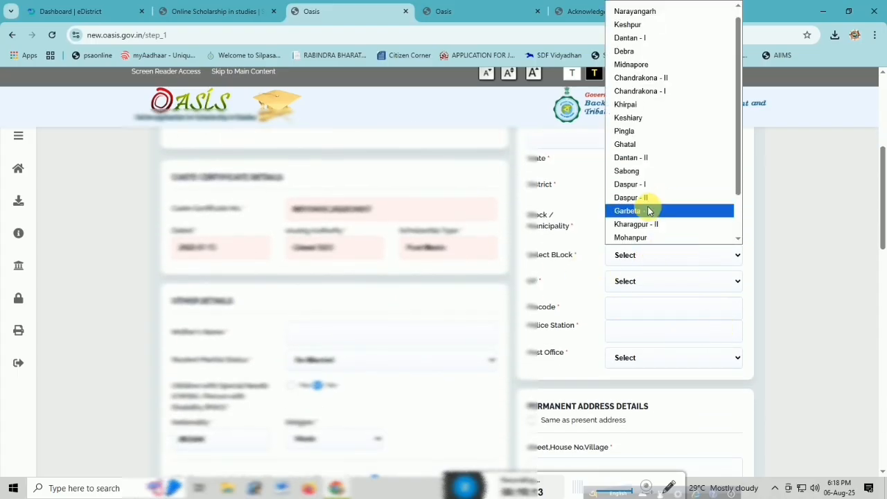
{"action": "left_click", "coordinate": [654, 207]}
{"action": "left_click", "coordinate": [637, 283]}
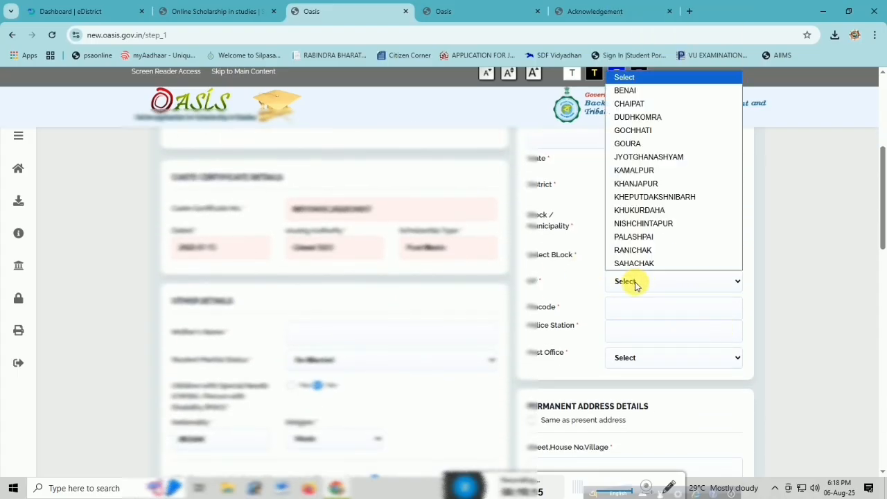
{"action": "key", "text": "c"}
{"action": "key", "text": "Return"}
Fill in the student's pincode, police station and post office in the present address details.
{"action": "left_click", "coordinate": [626, 314]}
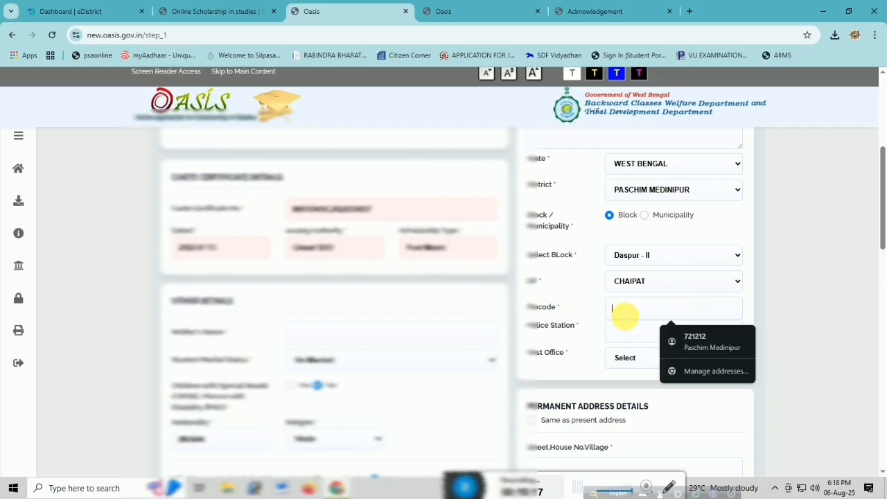
{"action": "type", "text": "721148"}
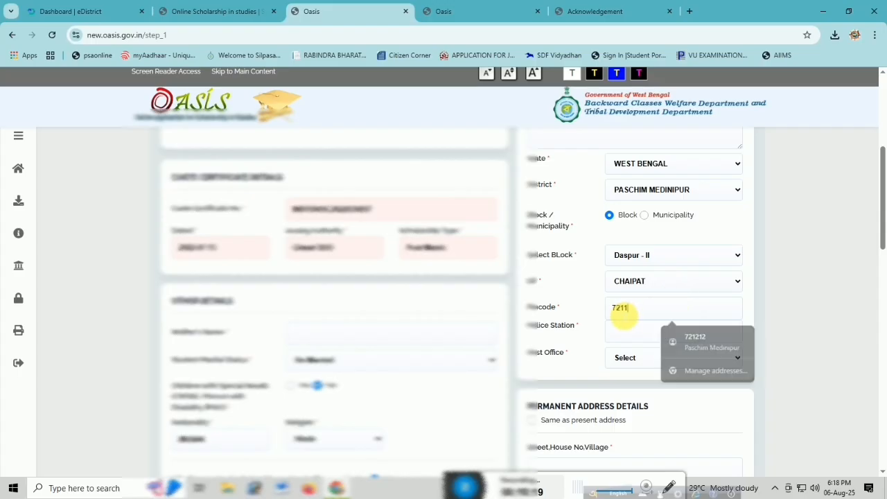
{"action": "left_click", "coordinate": [646, 338]}
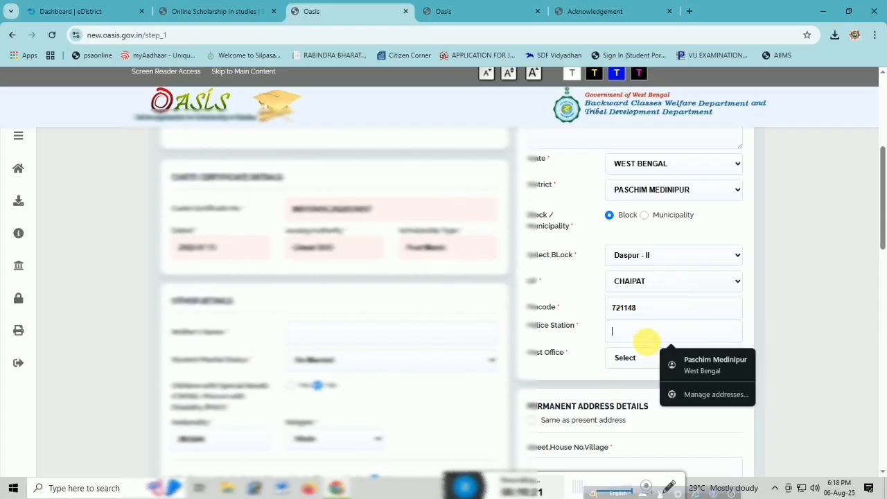
{"action": "type", "text": "DASPUR"}
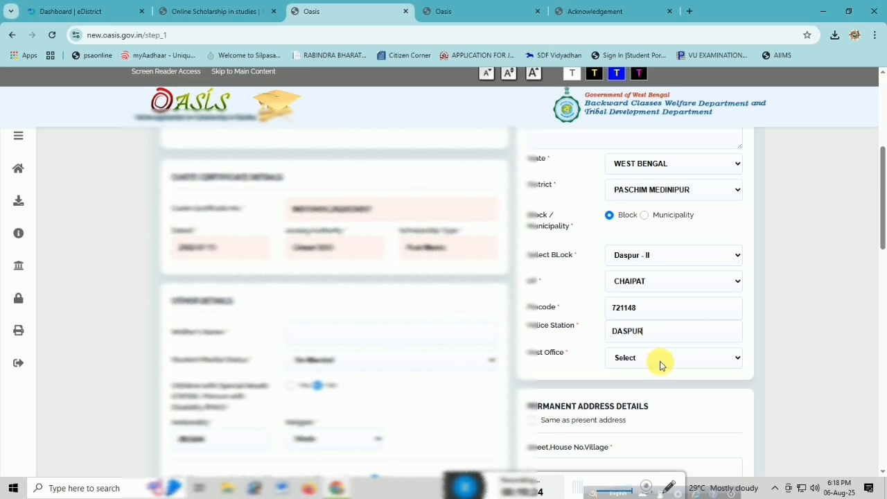
{"action": "left_click", "coordinate": [660, 360]}
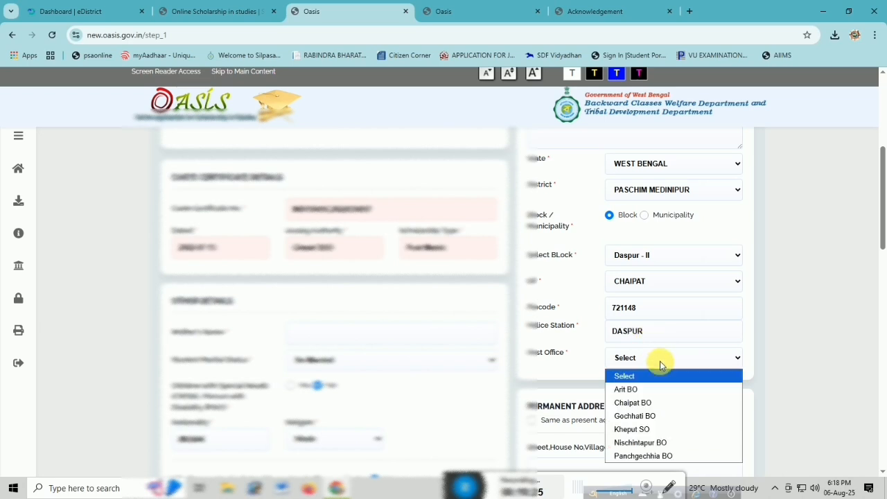
{"action": "left_click", "coordinate": [654, 400]}
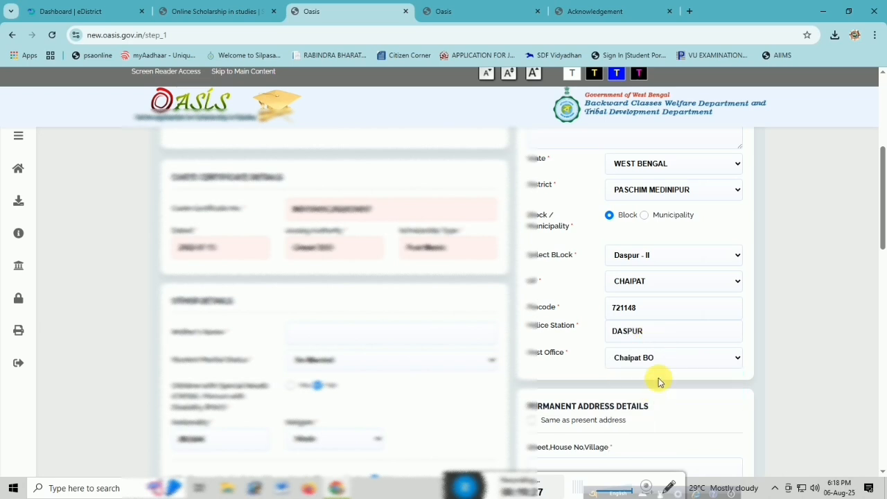
Mark the permanent address as same as present, and fill in the student's village in the present address.
{"action": "scroll", "coordinate": [624, 374], "scroll_direction": "down", "scroll_amount": 2}
{"action": "left_click", "coordinate": [532, 309]}
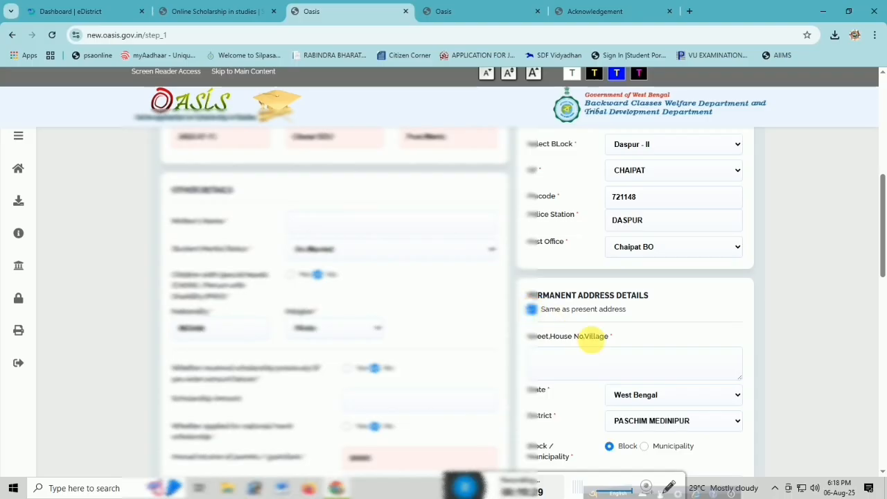
{"action": "scroll", "coordinate": [588, 362], "scroll_direction": "up", "scroll_amount": 3}
{"action": "left_click", "coordinate": [591, 187]}
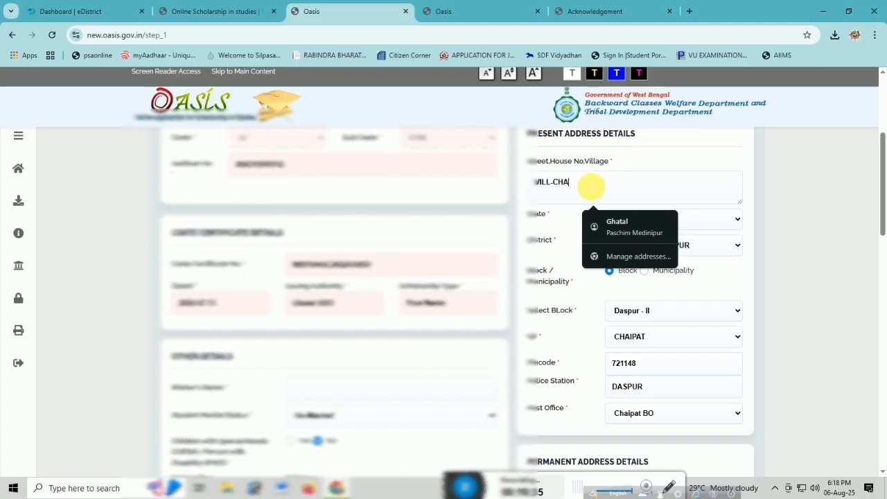
{"action": "left_click", "coordinate": [818, 204]}
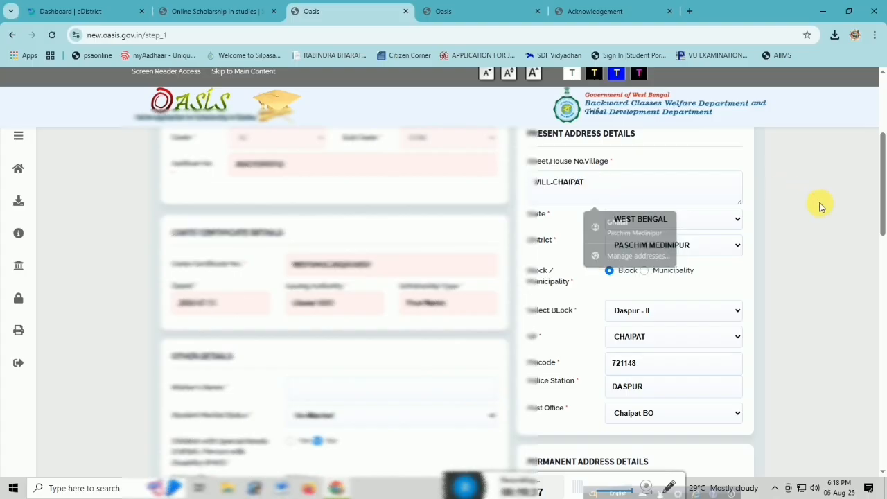
Reapply the Same as present address option so the permanent address includes the village.
{"action": "scroll", "coordinate": [633, 431], "scroll_direction": "down", "scroll_amount": 1}
{"action": "left_click", "coordinate": [531, 364]}
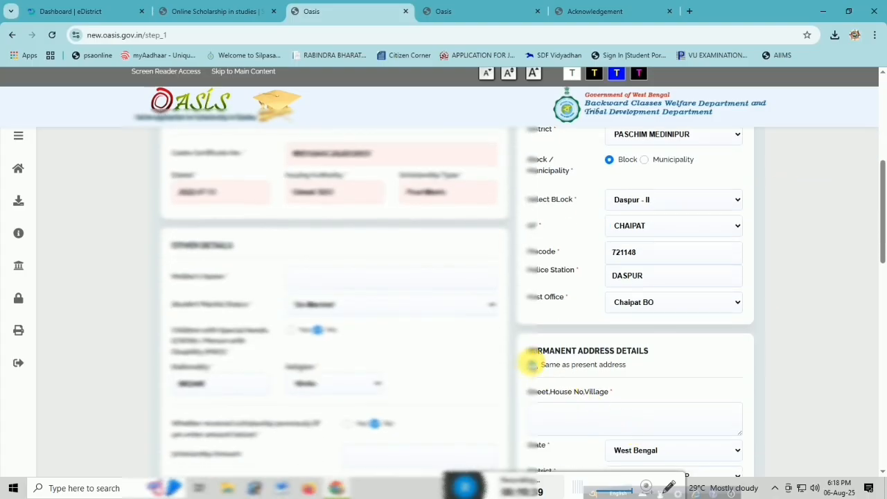
{"action": "left_click", "coordinate": [531, 365]}
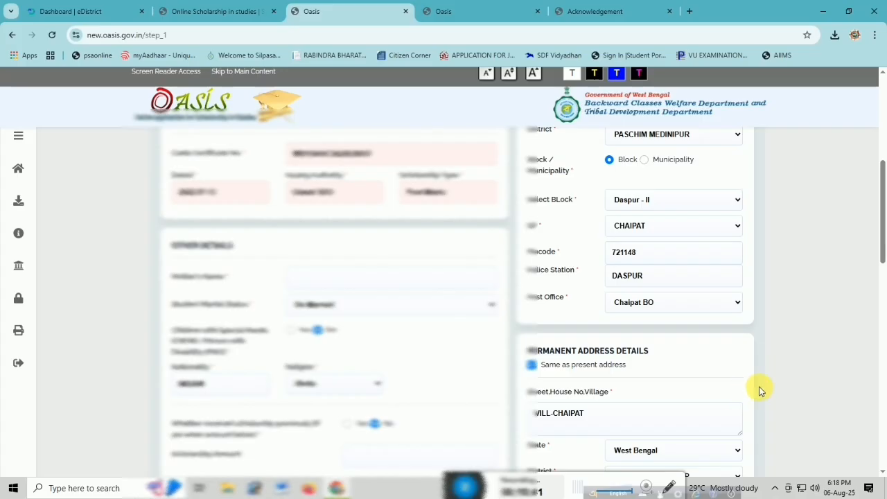
Review the Step 1 form across the permanent address, supporter's details and educational details.
{"action": "scroll", "coordinate": [760, 391], "scroll_direction": "down", "scroll_amount": 4}
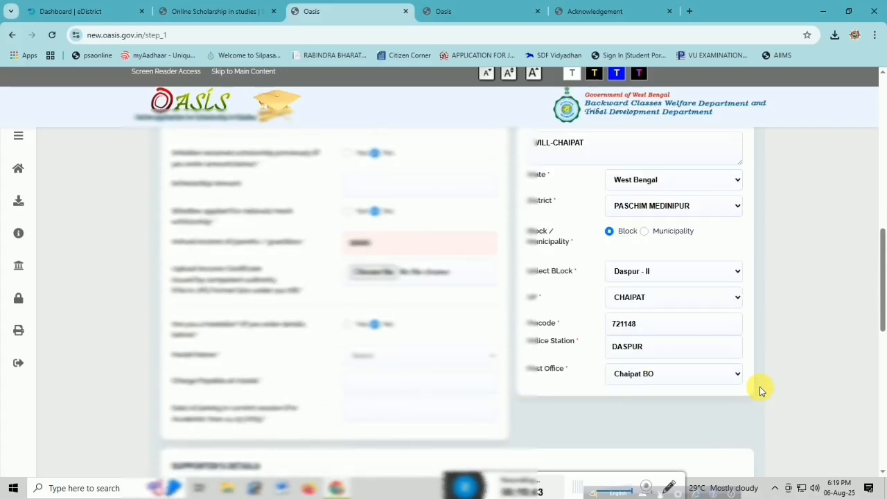
{"action": "scroll", "coordinate": [760, 391], "scroll_direction": "down", "scroll_amount": 3}
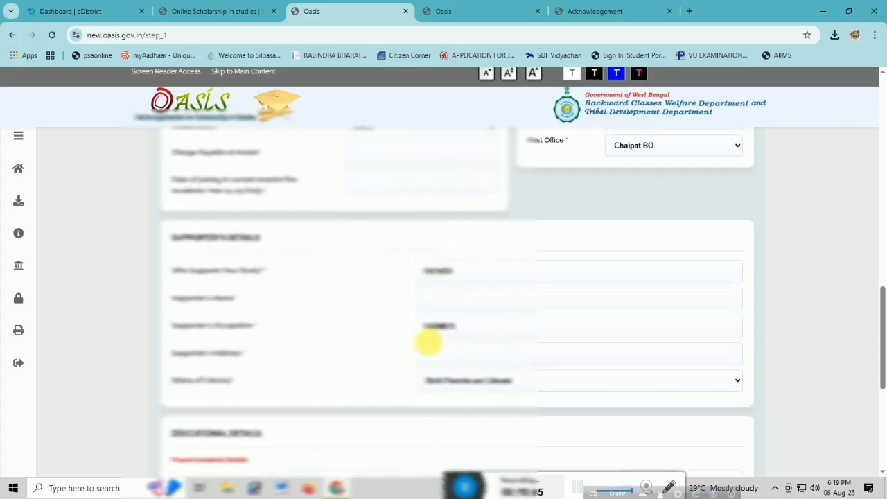
{"action": "scroll", "coordinate": [652, 326], "scroll_direction": "down", "scroll_amount": 4}
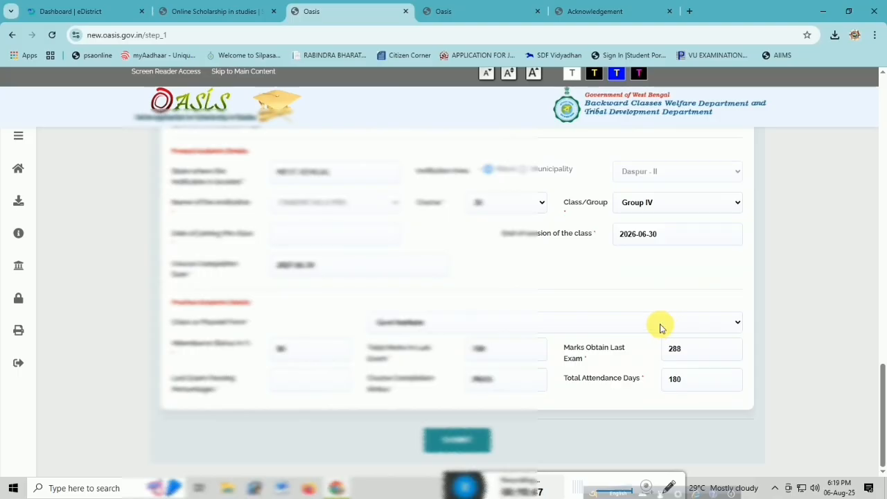
{"action": "scroll", "coordinate": [663, 328], "scroll_direction": "up", "scroll_amount": 3}
{"action": "scroll", "coordinate": [663, 327], "scroll_direction": "up", "scroll_amount": 4}
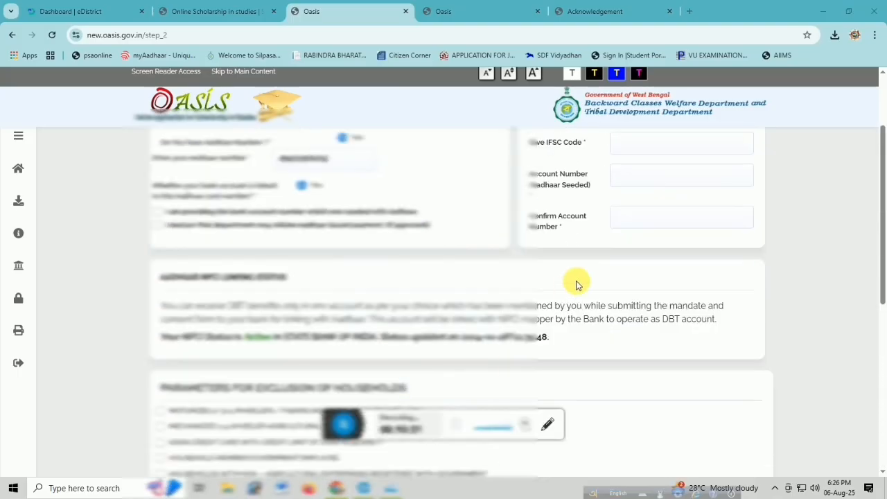
{"action": "scroll", "coordinate": [574, 283], "scroll_direction": "up", "scroll_amount": 2}
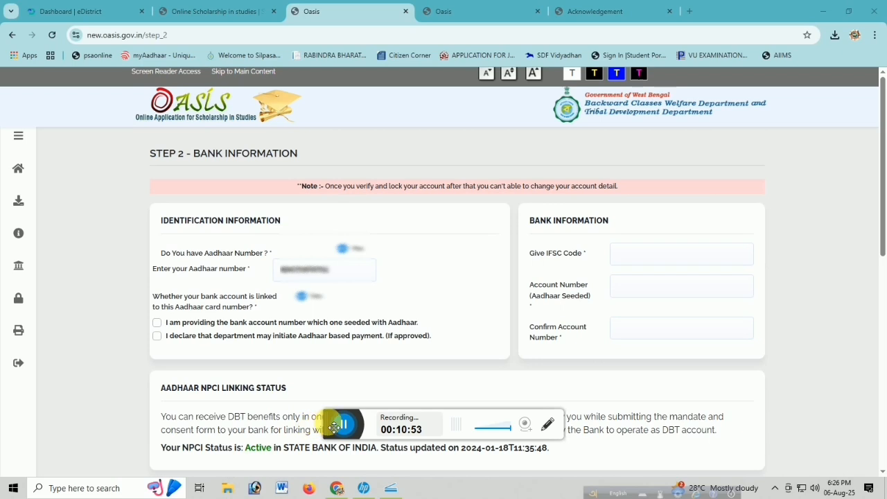
Accept both declarations: the bank account provided is seeded with Aadhaar, and the department may initiate Aadhaar based payment.
{"action": "left_click_drag", "start_coordinate": [331, 425], "coordinate": [461, 494]}
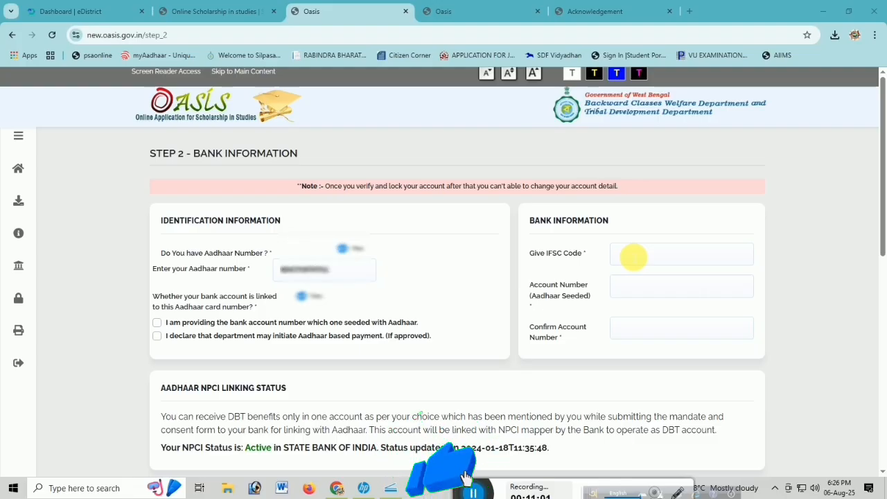
{"action": "left_click", "coordinate": [633, 257]}
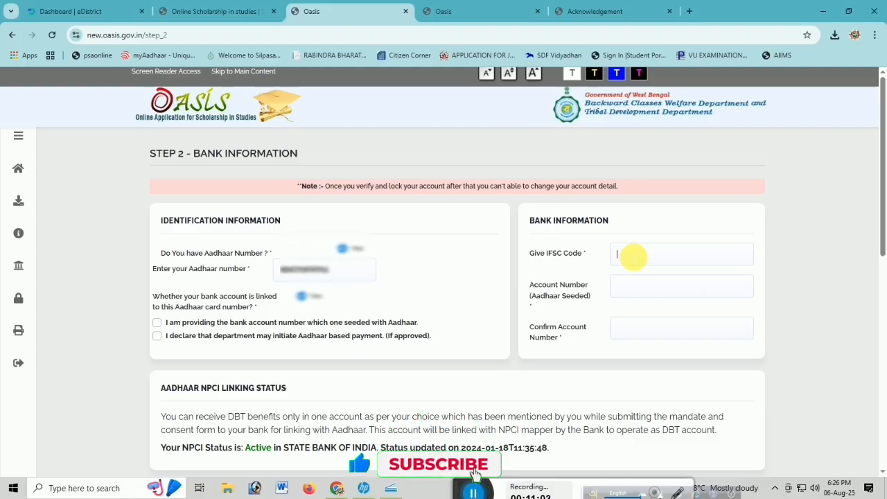
{"action": "left_click", "coordinate": [642, 286]}
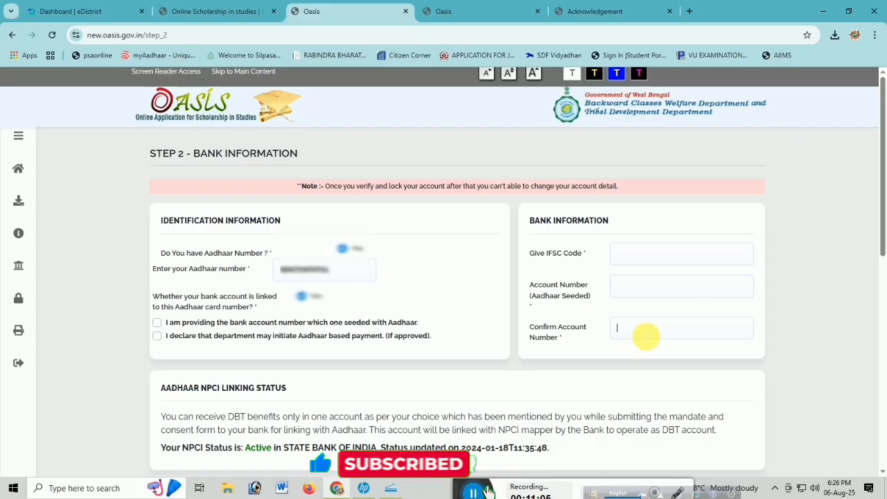
{"action": "left_click", "coordinate": [156, 324]}
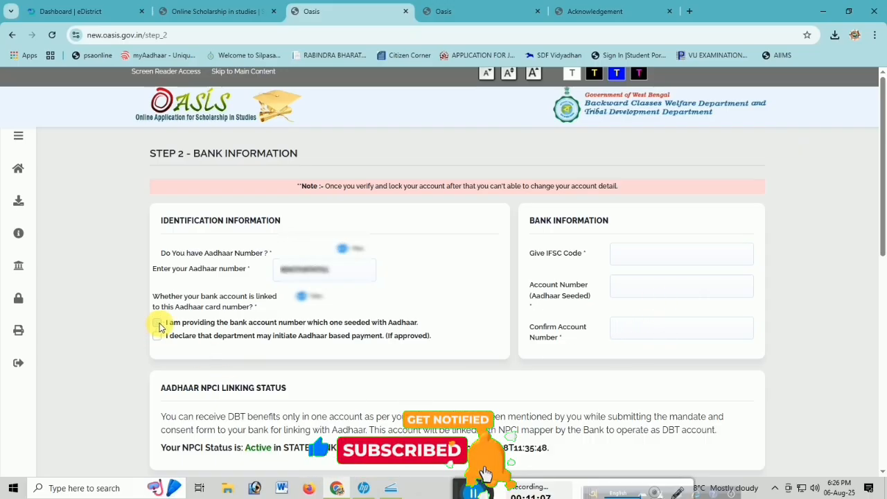
{"action": "left_click", "coordinate": [157, 336]}
Mark Cultivation (Small Marginal Farmer) as the source of household income.
{"action": "scroll", "coordinate": [233, 442], "scroll_direction": "down", "scroll_amount": 1}
{"action": "scroll", "coordinate": [248, 386], "scroll_direction": "down", "scroll_amount": 4}
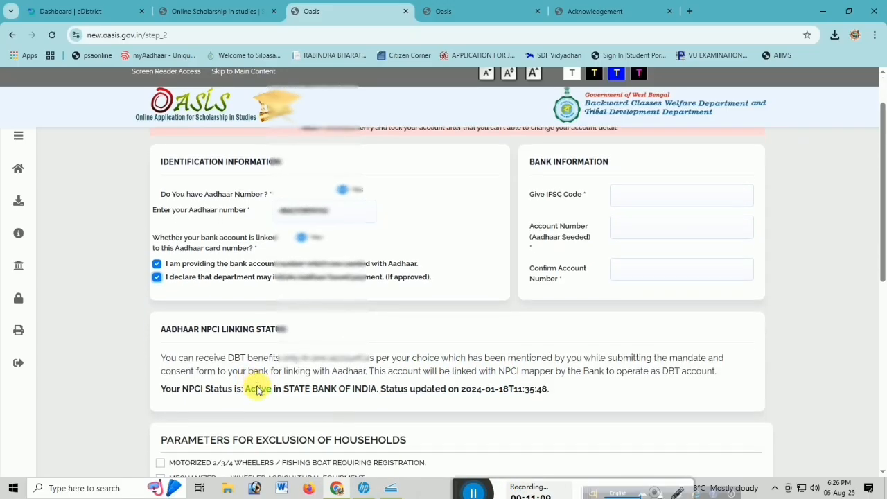
{"action": "scroll", "coordinate": [260, 392], "scroll_direction": "down", "scroll_amount": 3}
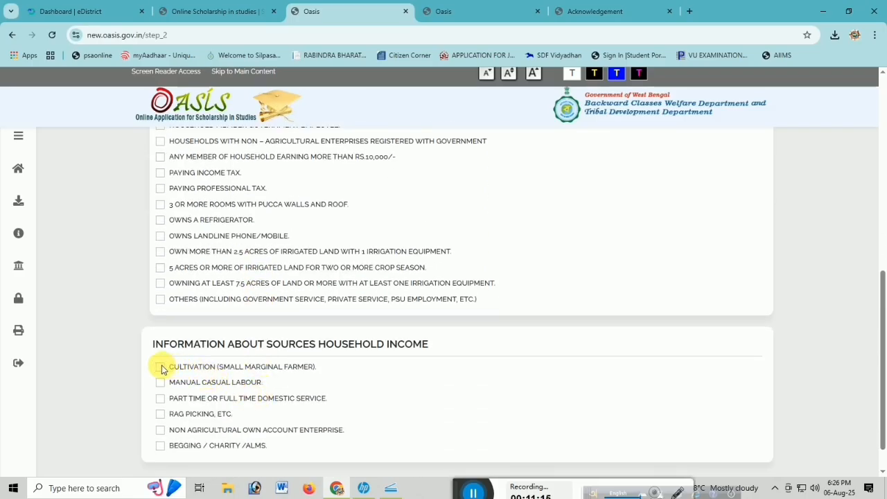
{"action": "left_click", "coordinate": [160, 367]}
{"action": "scroll", "coordinate": [291, 364], "scroll_direction": "down", "scroll_amount": 1}
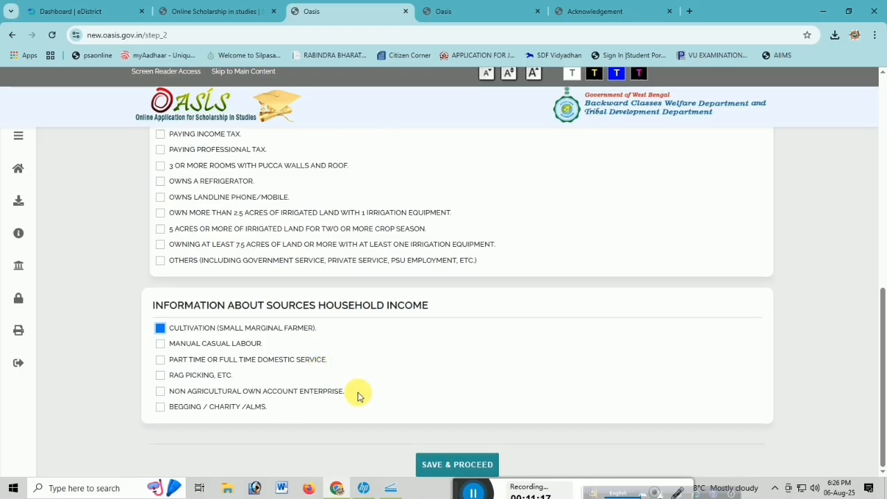
Save the Step 2 bank information and proceed to the Step 3 application preview.
{"action": "left_click", "coordinate": [458, 465]}
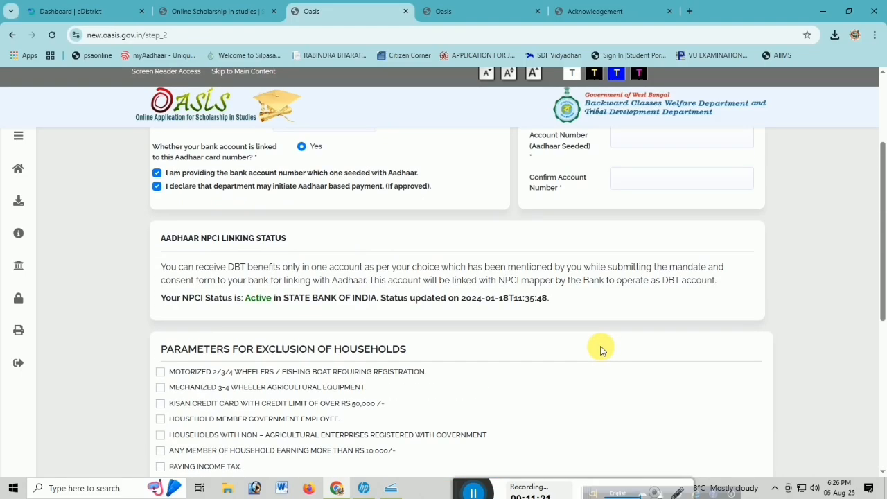
{"action": "scroll", "coordinate": [601, 350], "scroll_direction": "down", "scroll_amount": 5}
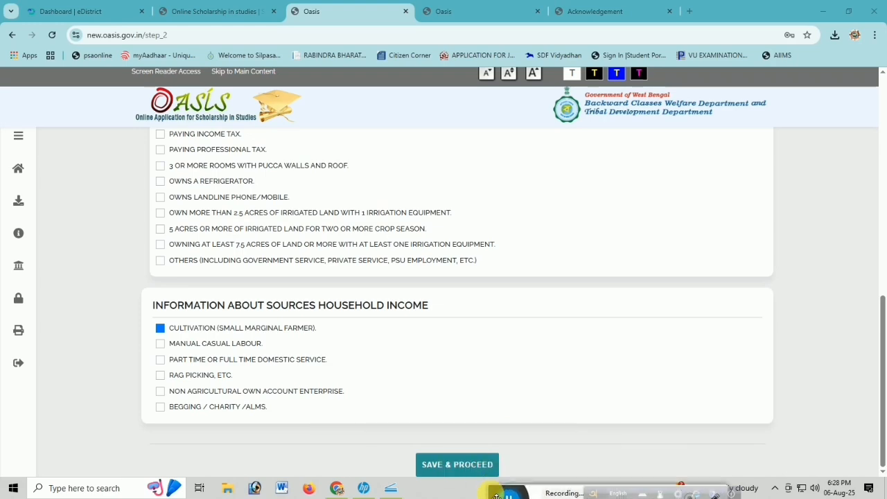
{"action": "left_click", "coordinate": [456, 465]}
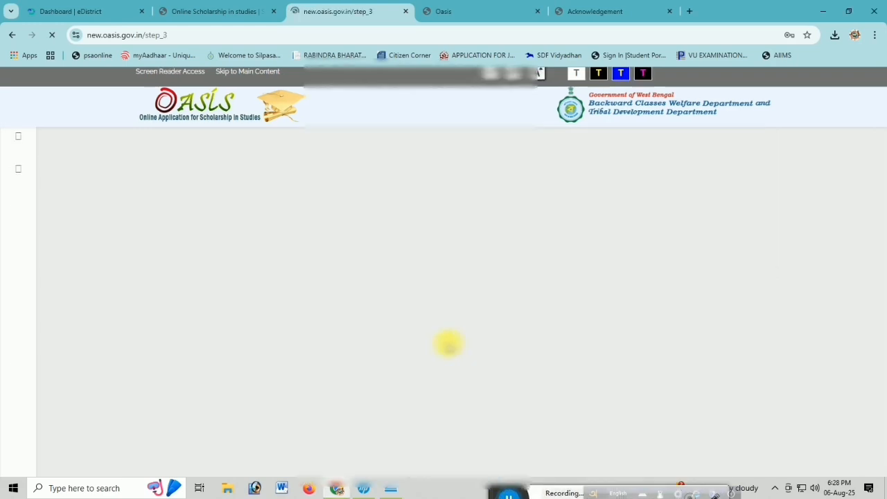
Verify and lock the application from the Step 3 preview, confirm the lock, and submit the OTP sent to the registered mobile.
{"action": "scroll", "coordinate": [468, 339], "scroll_direction": "down", "scroll_amount": 4}
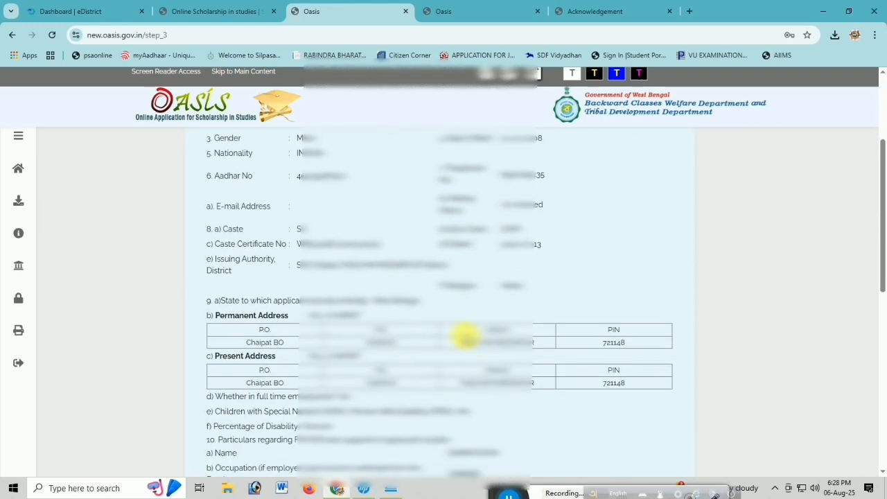
{"action": "scroll", "coordinate": [468, 338], "scroll_direction": "down", "scroll_amount": 4}
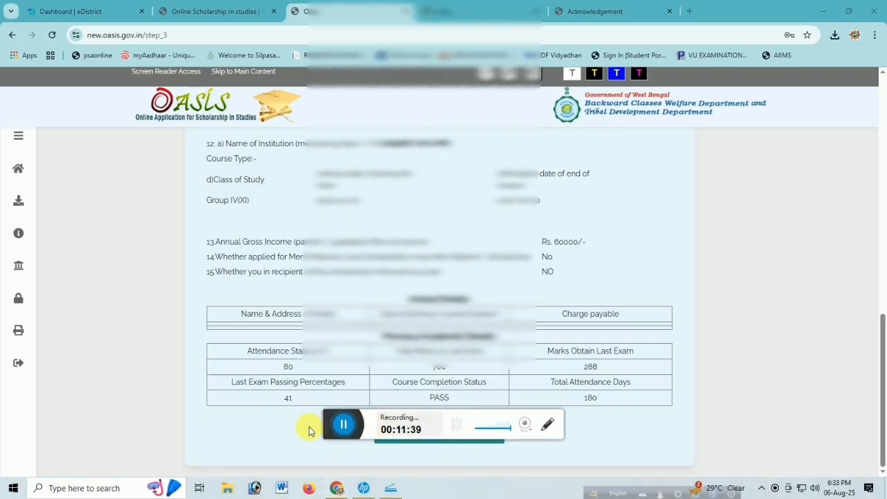
{"action": "left_click_drag", "start_coordinate": [331, 424], "coordinate": [526, 496]}
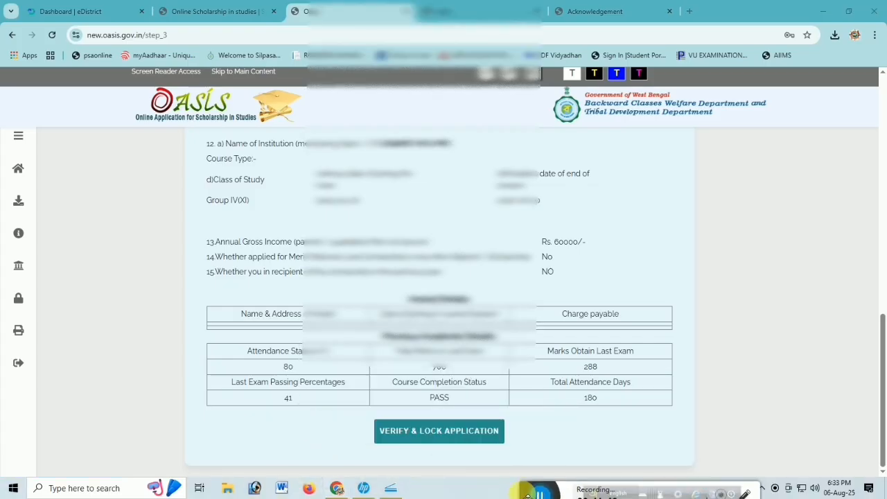
{"action": "left_click", "coordinate": [459, 440]}
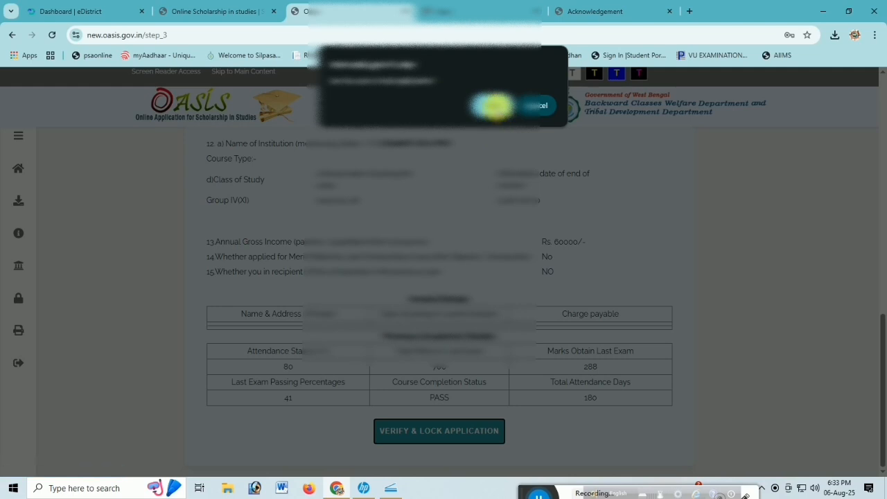
{"action": "left_click", "coordinate": [492, 105]}
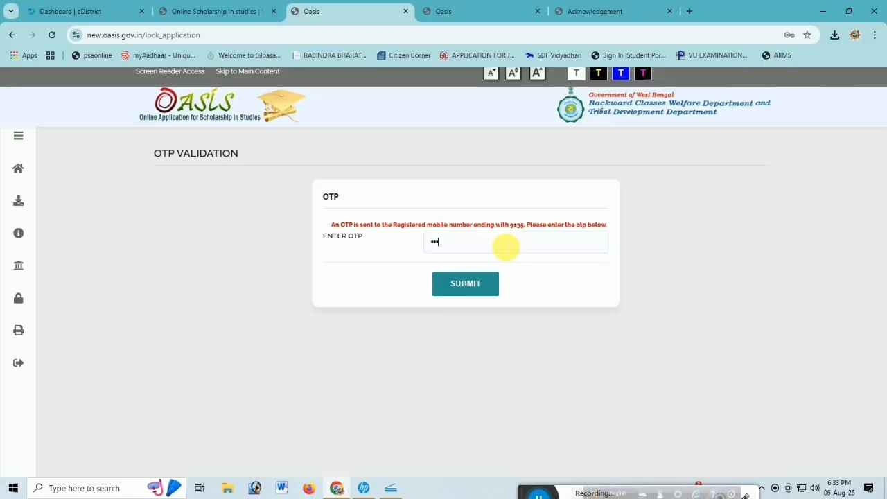
{"action": "left_click", "coordinate": [466, 283]}
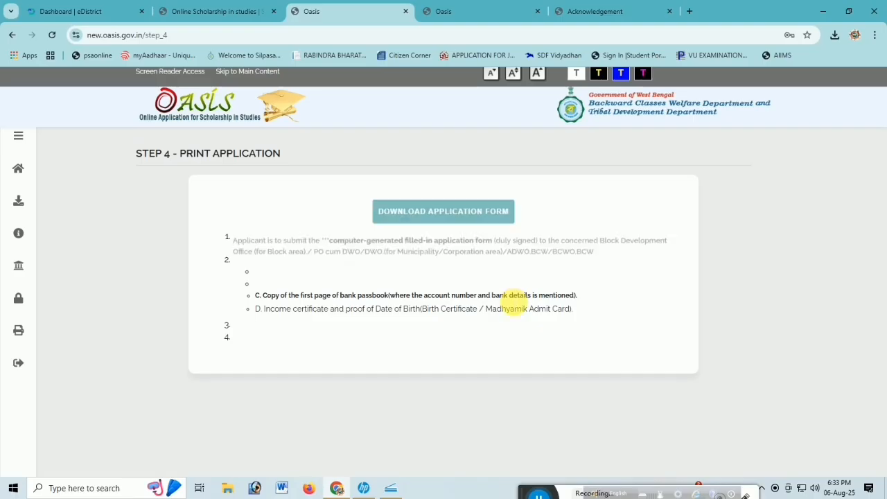
Download the application form from Step 4 and display the resulting Application document.
{"action": "left_click", "coordinate": [441, 209]}
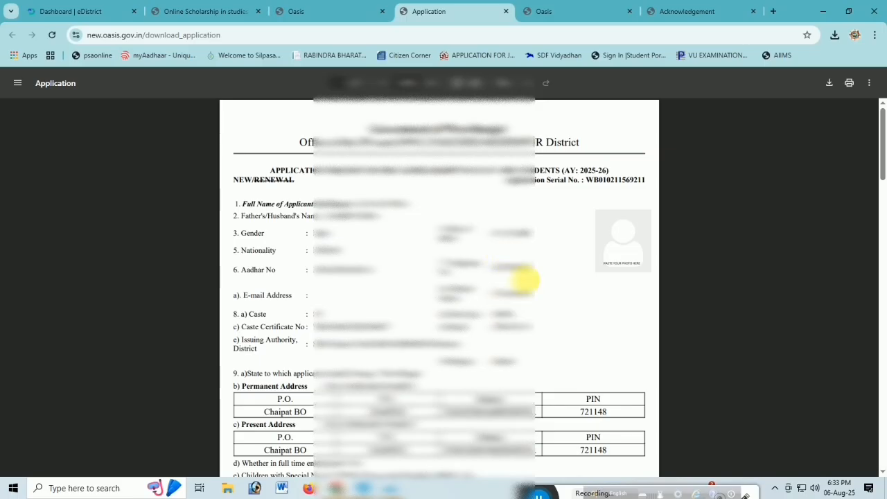
{"action": "left_click", "coordinate": [560, 11]}
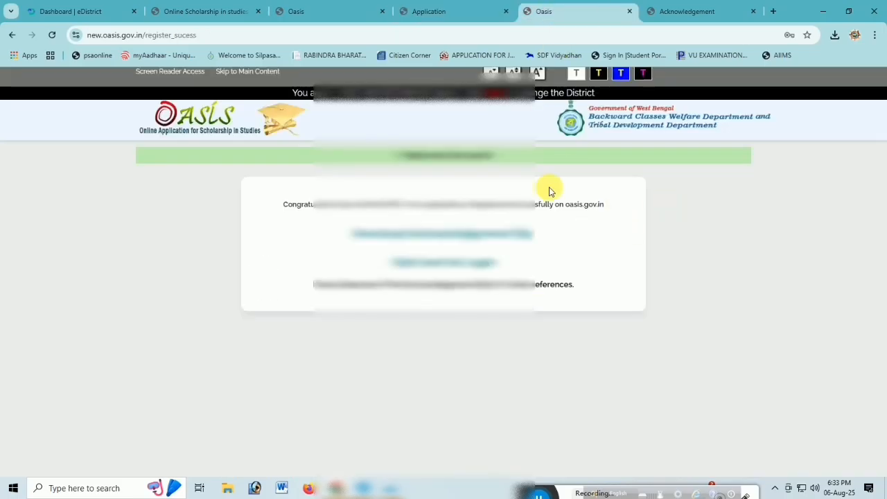
{"action": "left_click", "coordinate": [461, 10]}
Print all pages of the application form in black and white on the HP Ink Tank 310 series printer.
{"action": "left_click", "coordinate": [849, 83]}
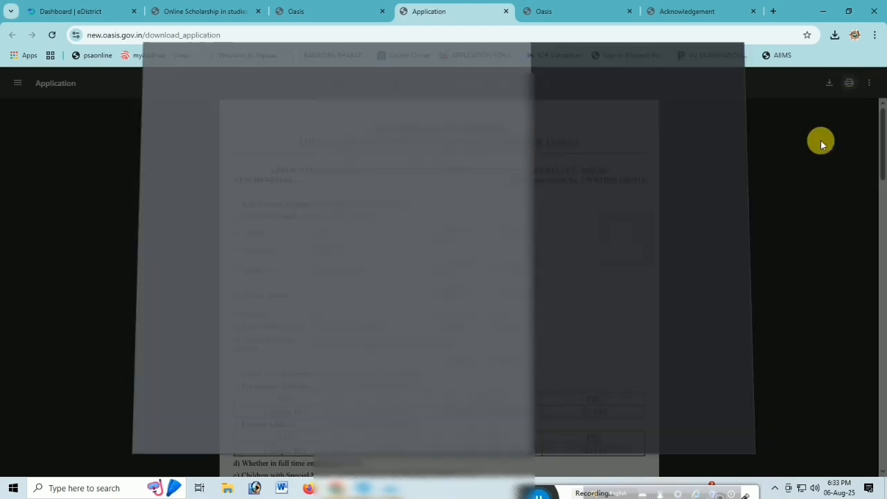
{"action": "left_click", "coordinate": [637, 233]}
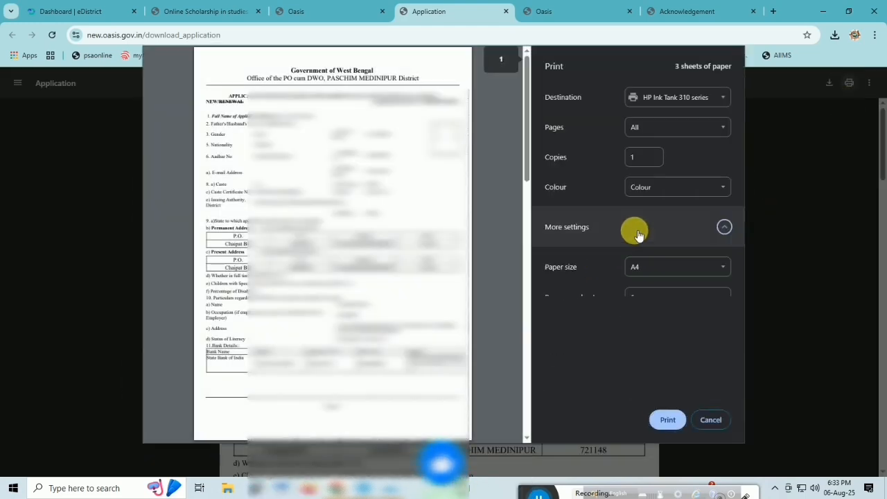
{"action": "left_click", "coordinate": [670, 186]}
{"action": "left_click", "coordinate": [656, 204]}
{"action": "scroll", "coordinate": [619, 325], "scroll_direction": "down", "scroll_amount": 1}
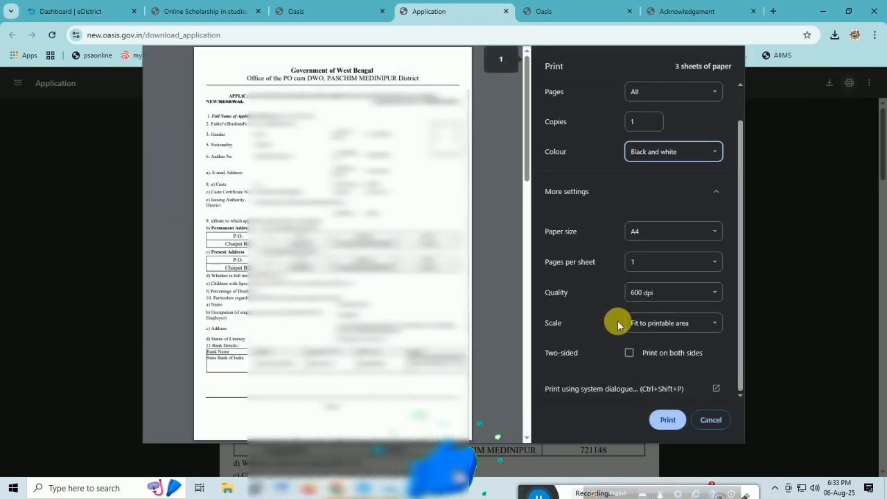
{"action": "scroll", "coordinate": [618, 325], "scroll_direction": "up", "scroll_amount": 1}
{"action": "left_click", "coordinate": [668, 420]}
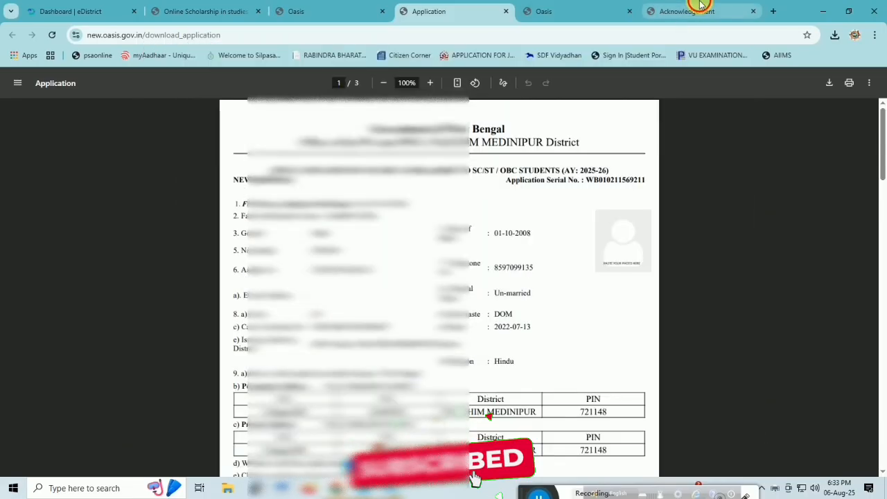
Switch to the Acknowledgement document and open its print settings.
{"action": "left_click", "coordinate": [694, 10]}
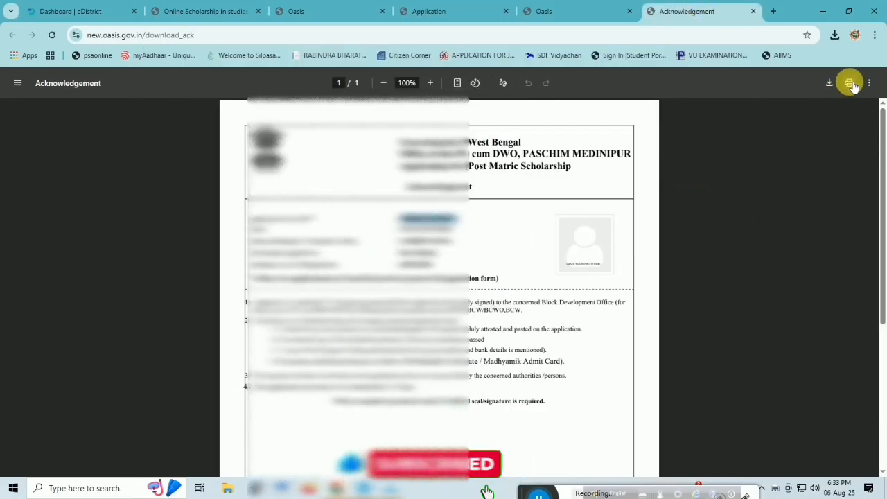
{"action": "left_click", "coordinate": [850, 82]}
{"action": "left_click", "coordinate": [594, 236]}
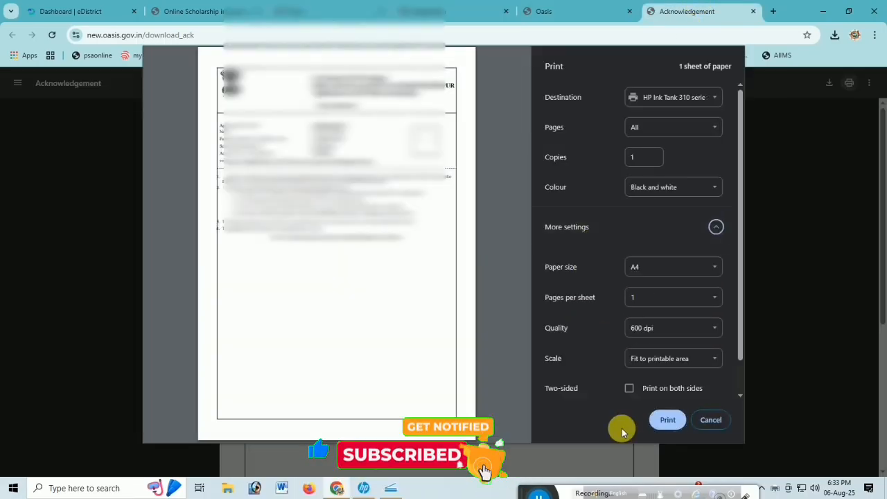